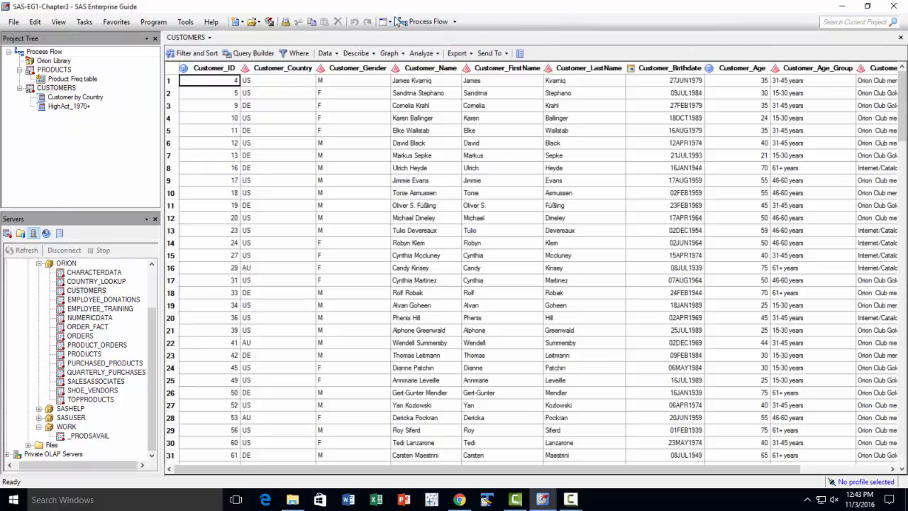
Step: Start the Bar Chart Wizard for the CUSTOMERS table and check its data source and filter settings without changing them
{"action": "left_click", "coordinate": [87, 22]}
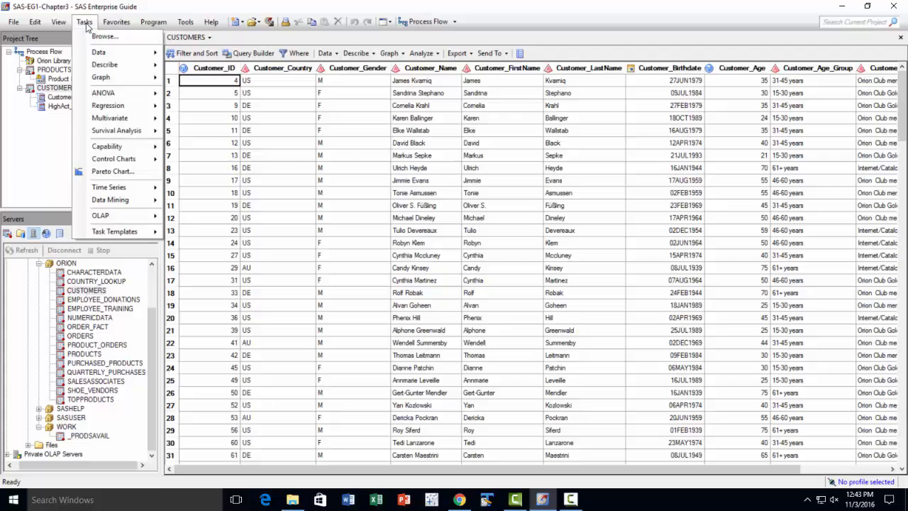
{"action": "mouse_move", "coordinate": [102, 76]}
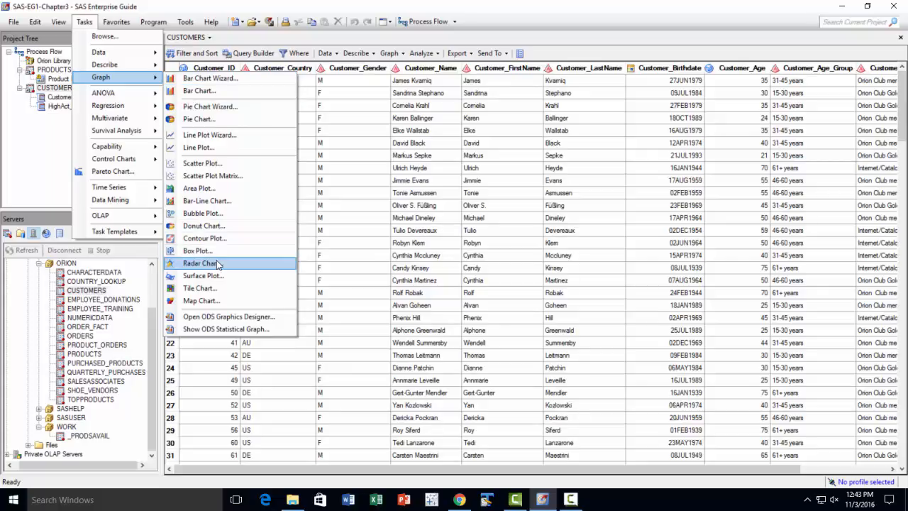
{"action": "left_click", "coordinate": [240, 80]}
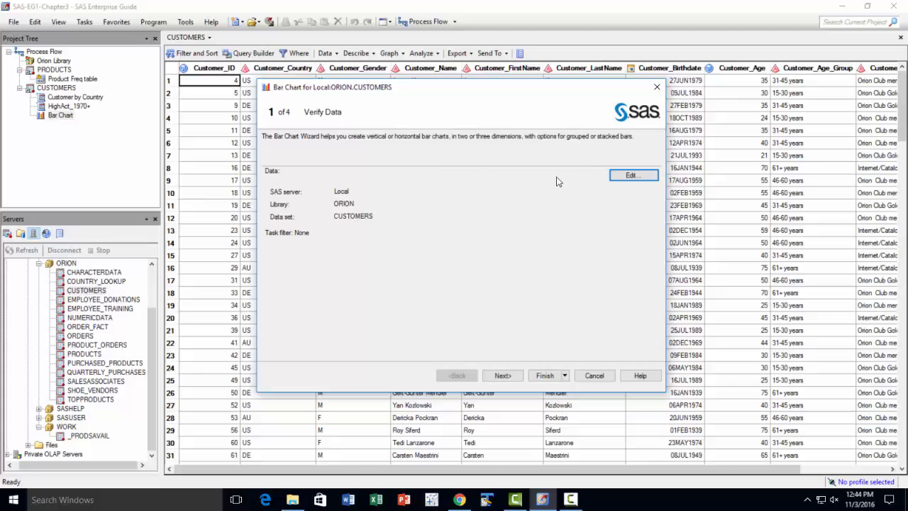
{"action": "left_click", "coordinate": [627, 176]}
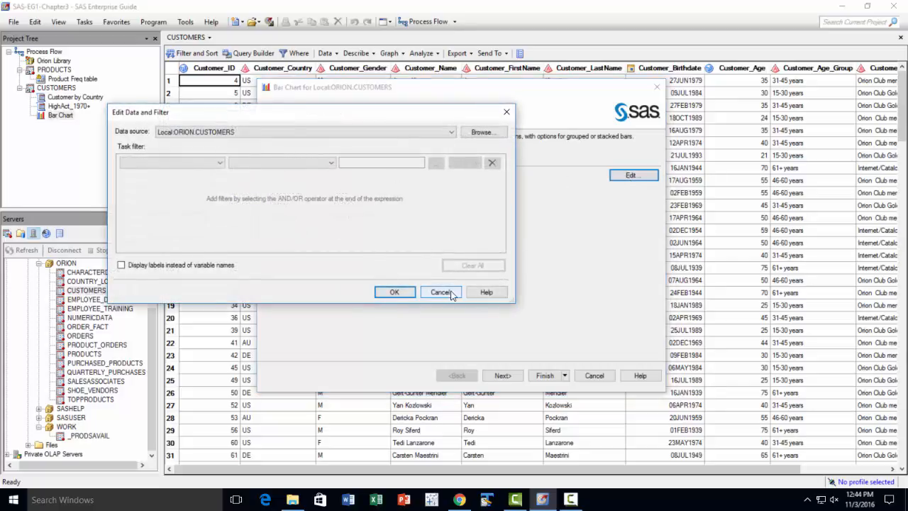
{"action": "left_click", "coordinate": [449, 294]}
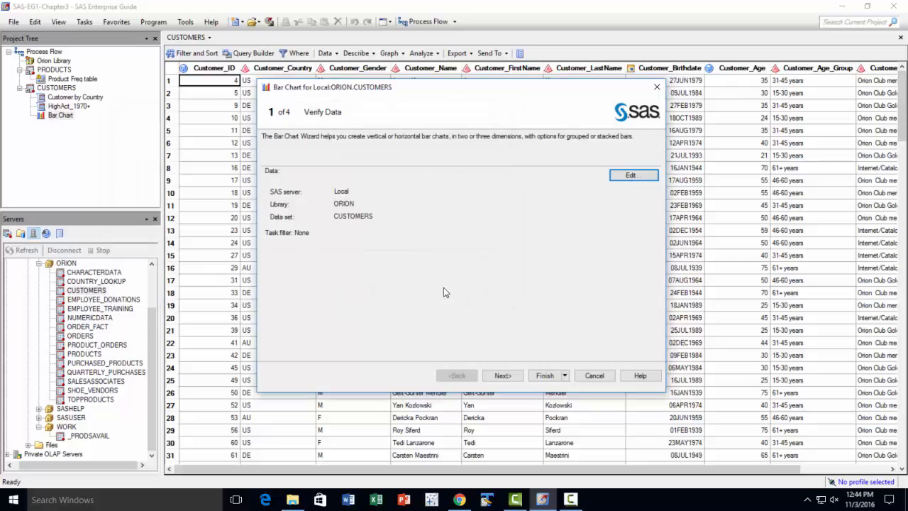
Step: Make the bar chart horizontal, with bars by Customer_Country sorted by descending bar height
{"action": "left_click", "coordinate": [503, 376]}
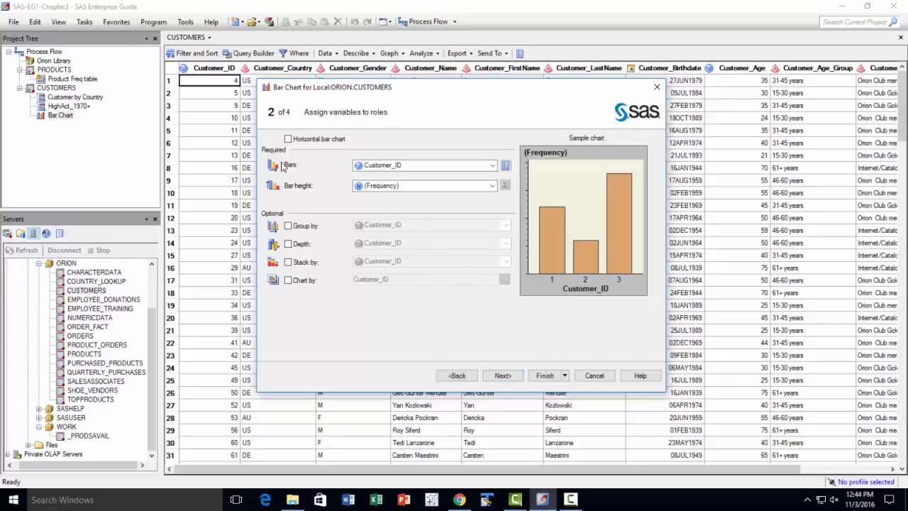
{"action": "left_click", "coordinate": [288, 139]}
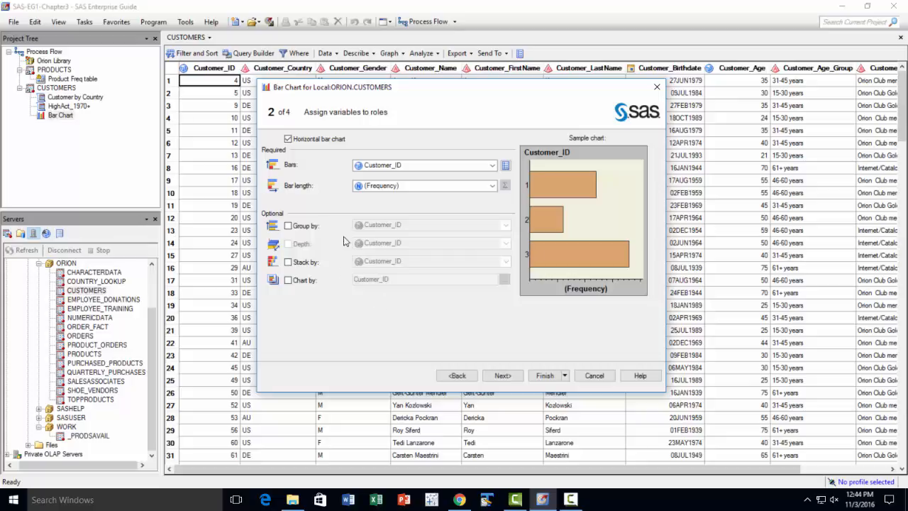
{"action": "left_click", "coordinate": [491, 166]}
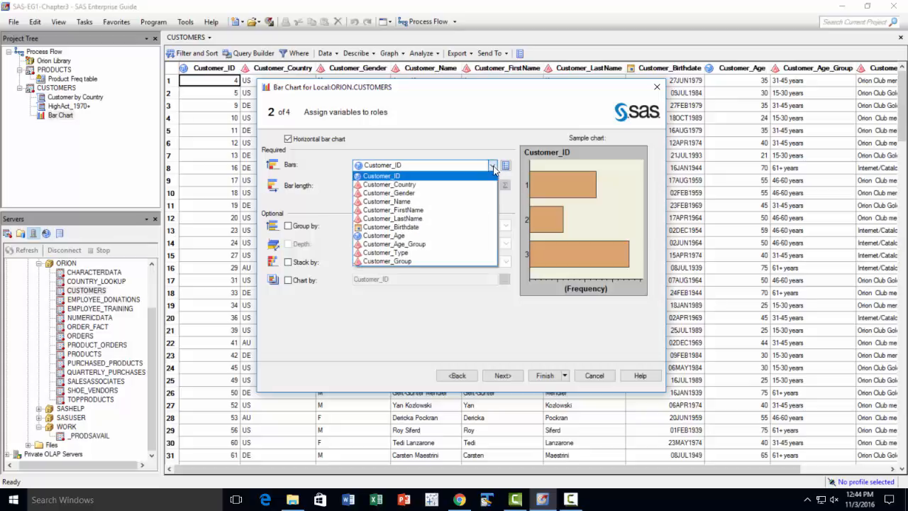
{"action": "left_click", "coordinate": [458, 186]}
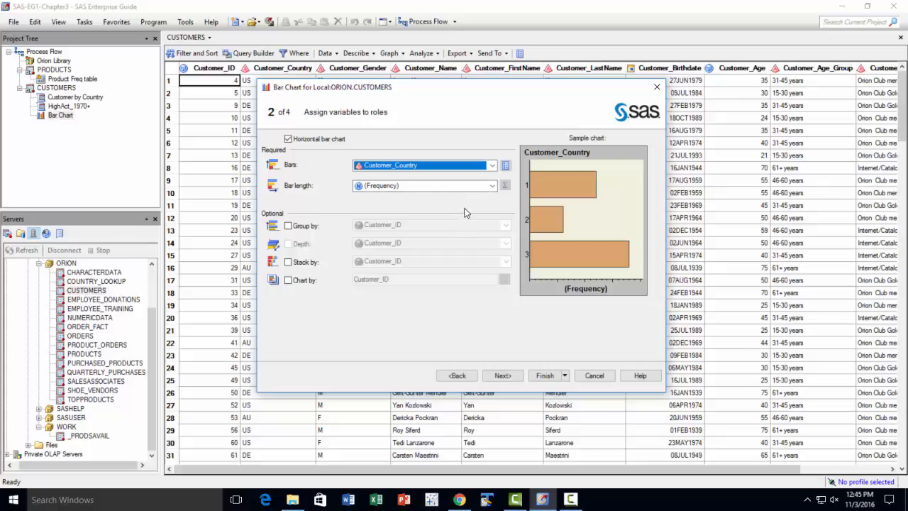
{"action": "left_click", "coordinate": [506, 166]}
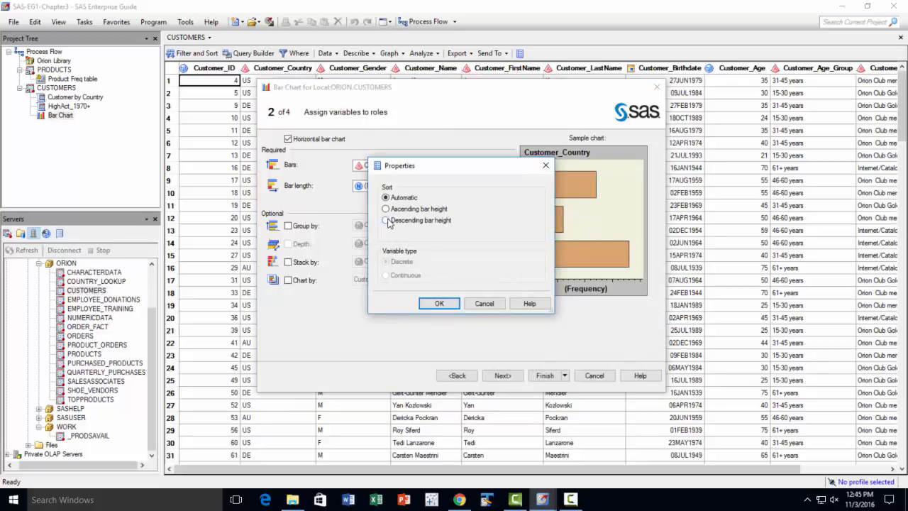
{"action": "left_click", "coordinate": [386, 221]}
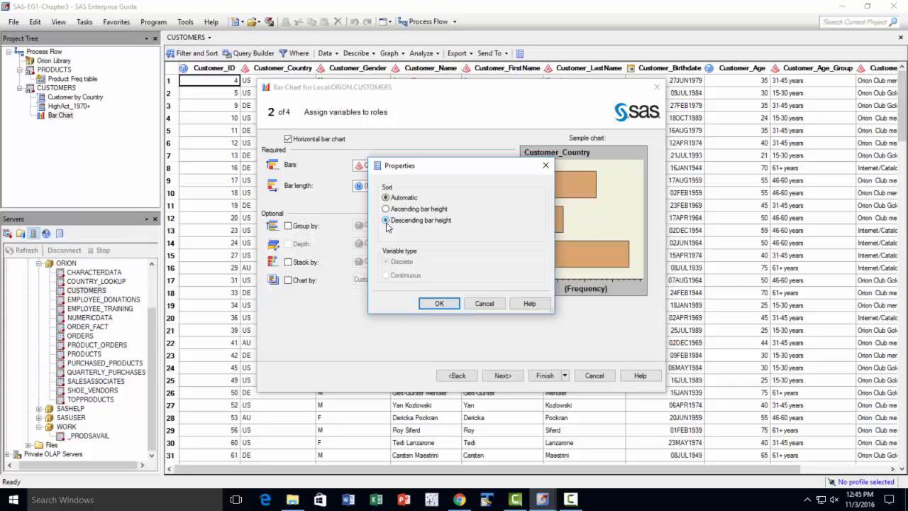
{"action": "left_click", "coordinate": [439, 303]}
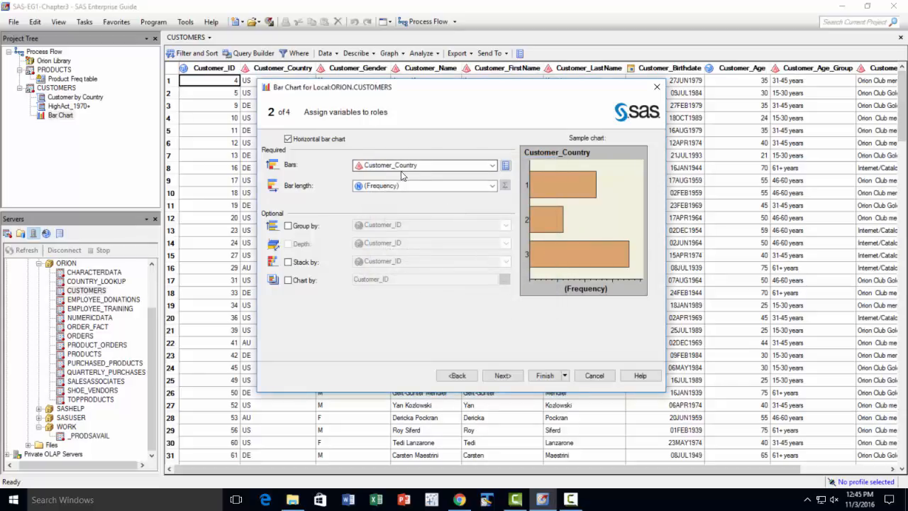
Step: Set the bar length to Customer_Age, using Average as the statistic
{"action": "left_click", "coordinate": [491, 186]}
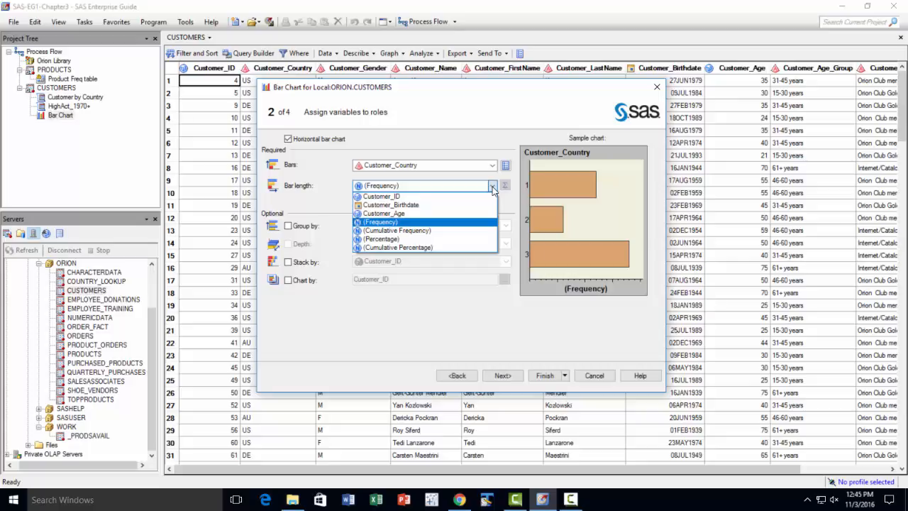
{"action": "left_click", "coordinate": [434, 214]}
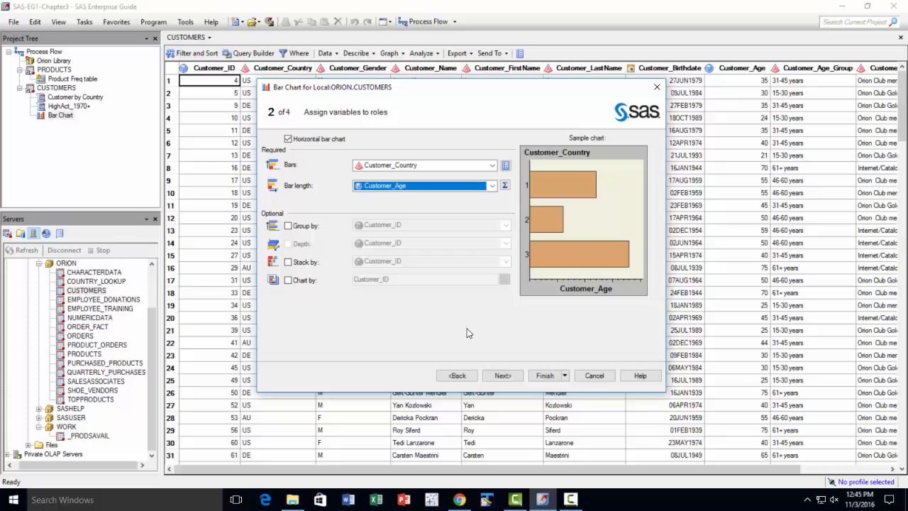
{"action": "left_click", "coordinate": [506, 165]}
{"action": "left_click", "coordinate": [439, 302]}
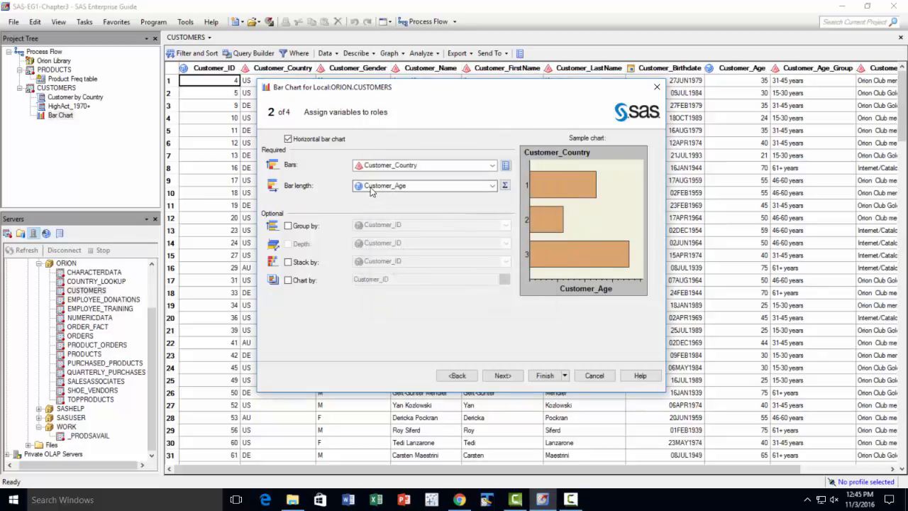
{"action": "left_click", "coordinate": [505, 186]}
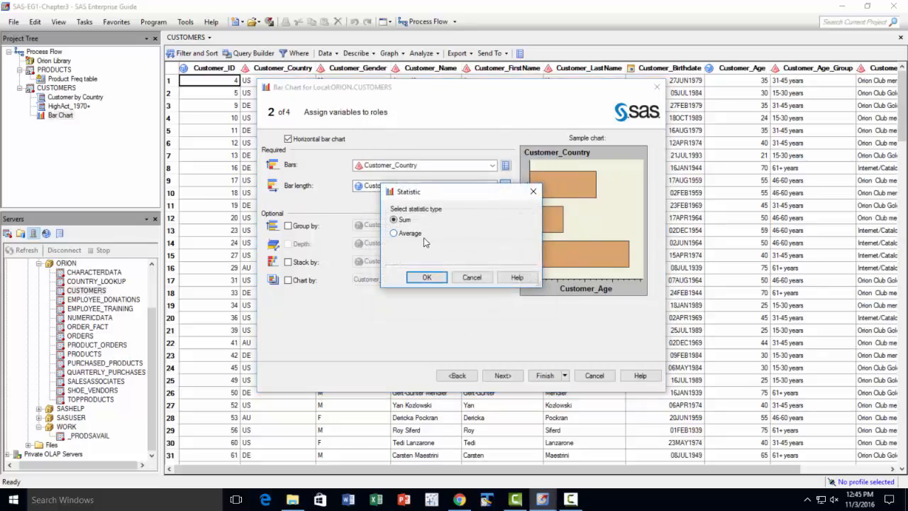
{"action": "left_click", "coordinate": [399, 233]}
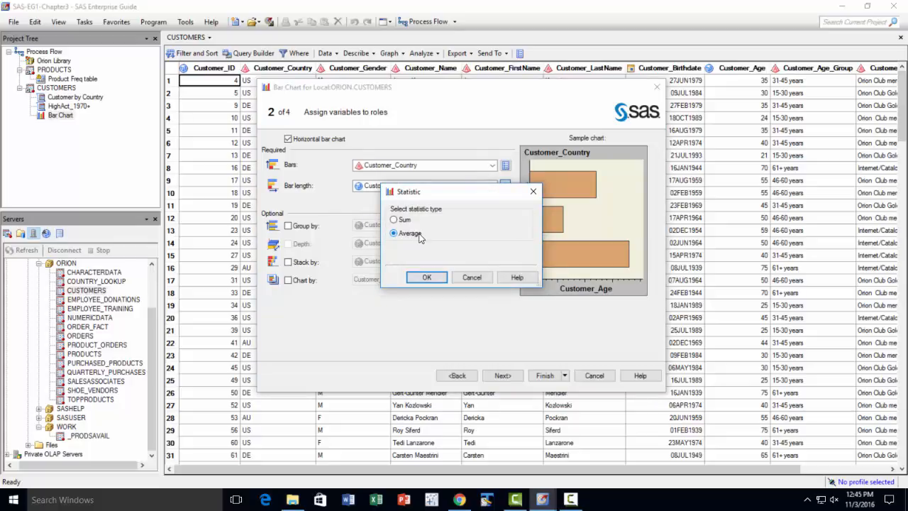
{"action": "left_click", "coordinate": [426, 276]}
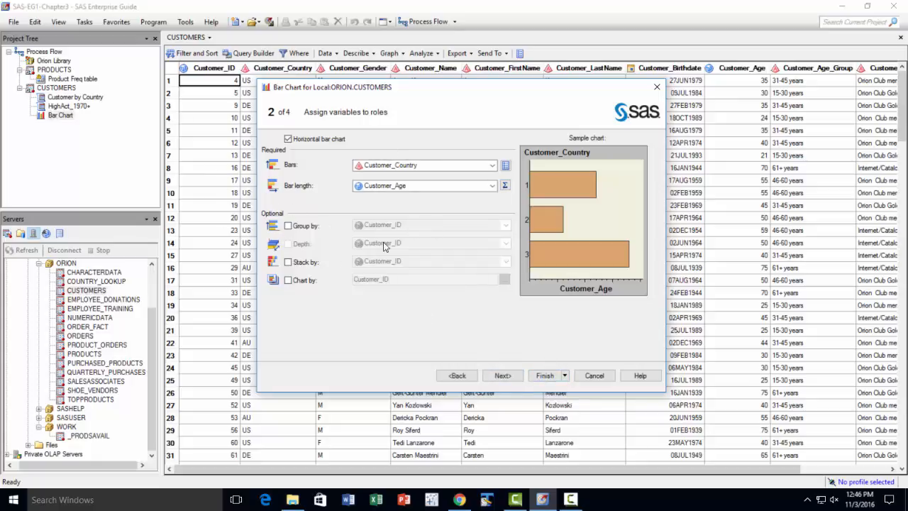
Step: Set the chart's appearance to 3D with reference lines and percentage data labels
{"action": "left_click", "coordinate": [513, 376]}
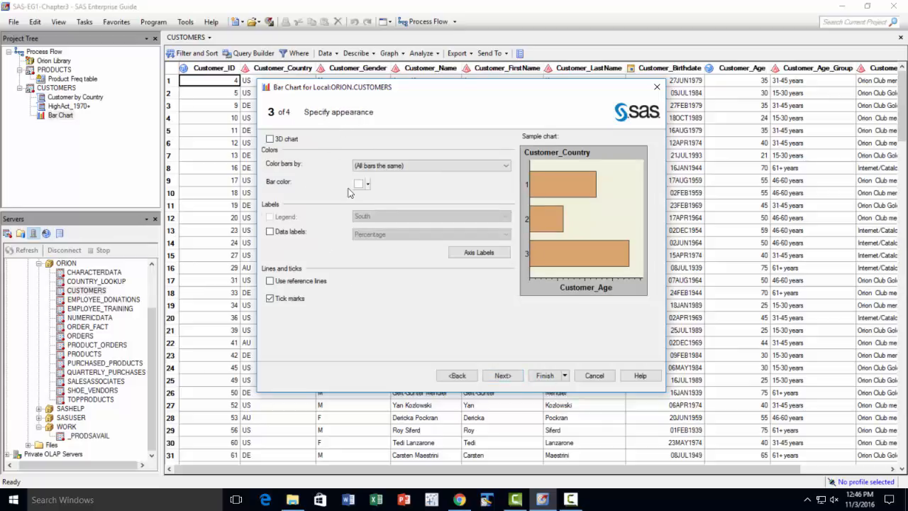
{"action": "left_click", "coordinate": [270, 139]}
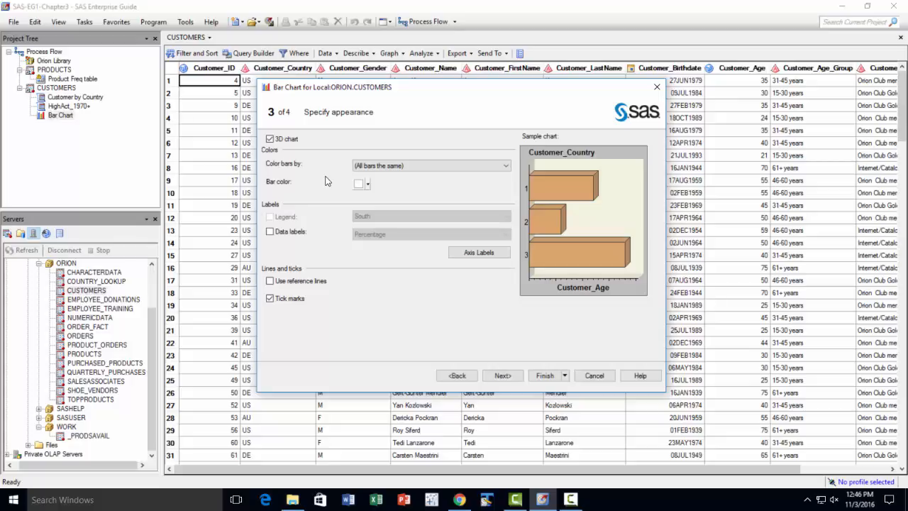
{"action": "left_click", "coordinate": [272, 282]}
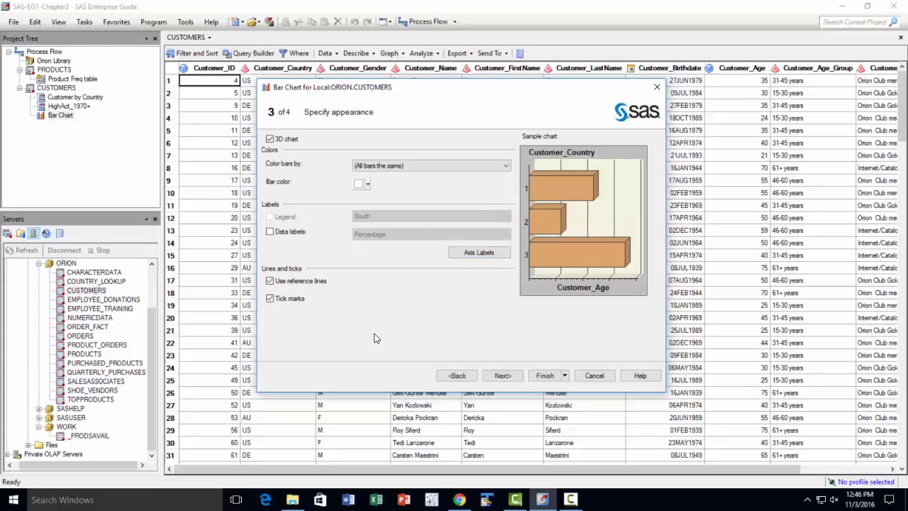
{"action": "left_click", "coordinate": [367, 184]}
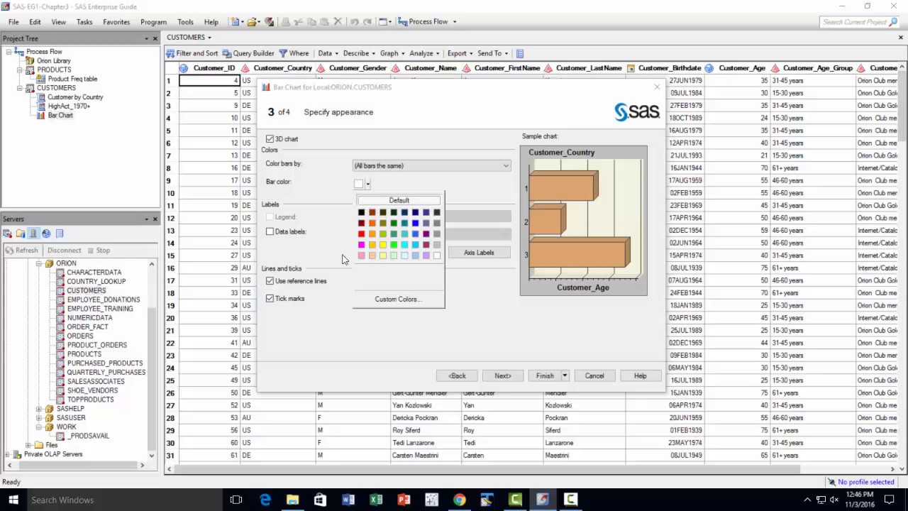
{"action": "left_click", "coordinate": [271, 236]}
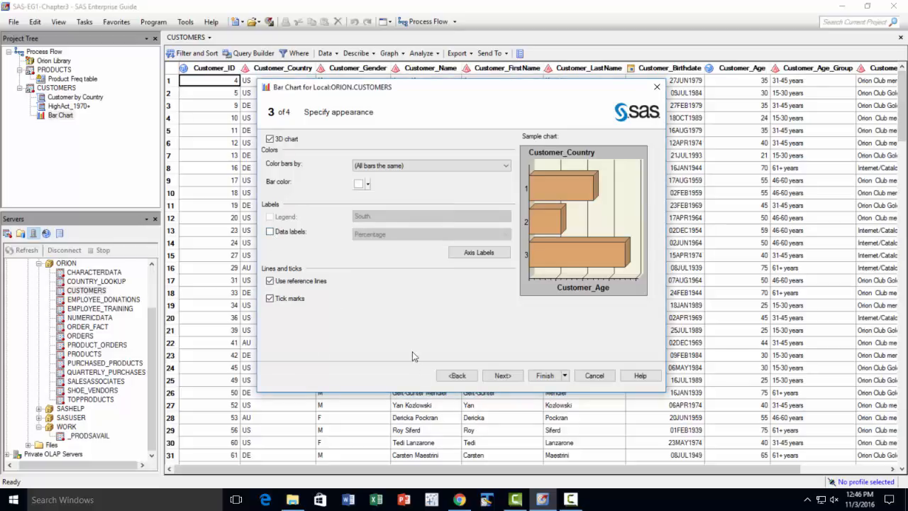
{"action": "left_click", "coordinate": [271, 231]}
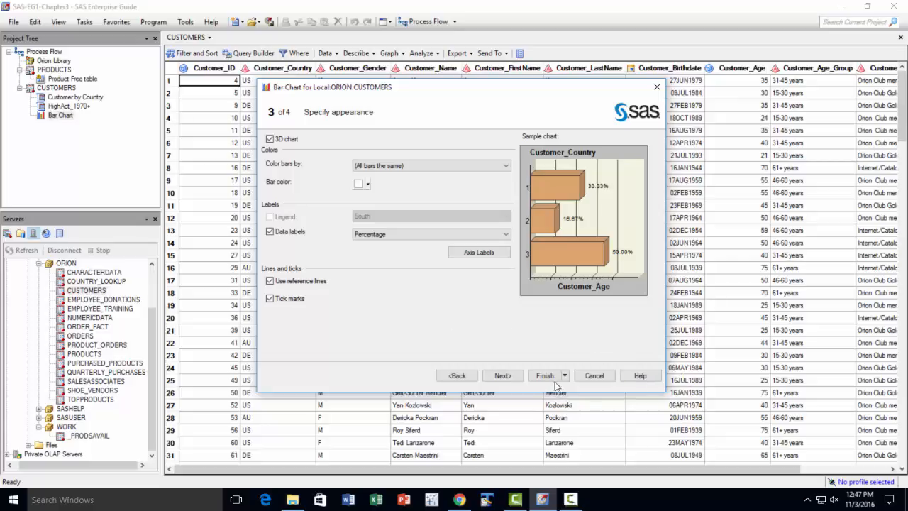
Step: Generate the chart with the title "Average Customer Age by Country" and an empty footnote
{"action": "left_click", "coordinate": [504, 376]}
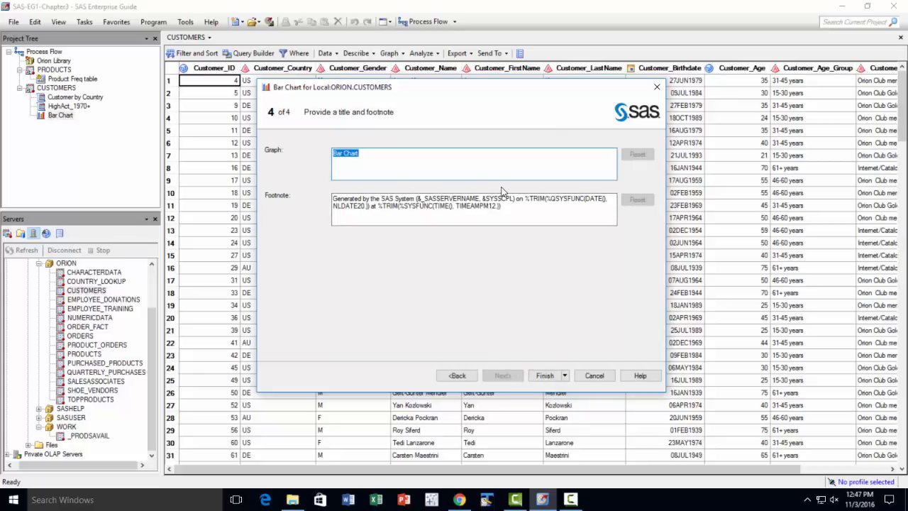
{"action": "type", "text": "Average C"}
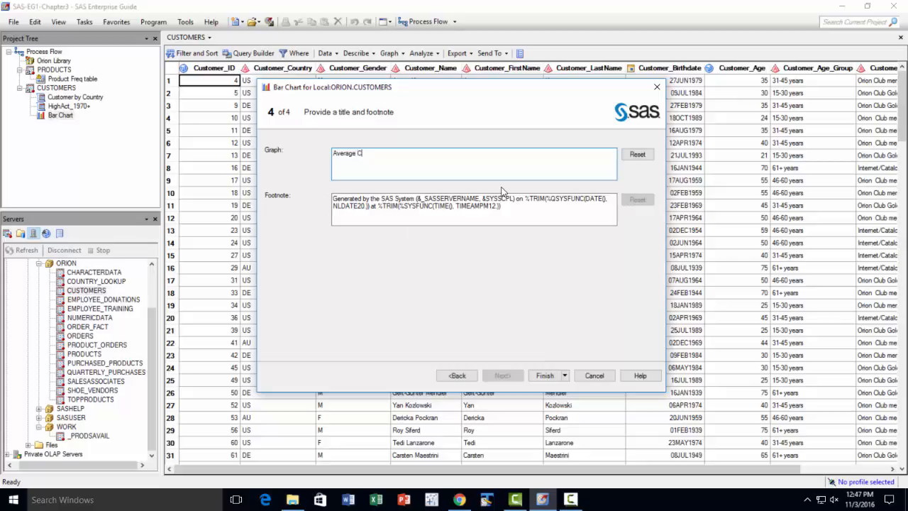
{"action": "type", "text": "ustomer Age by Country"}
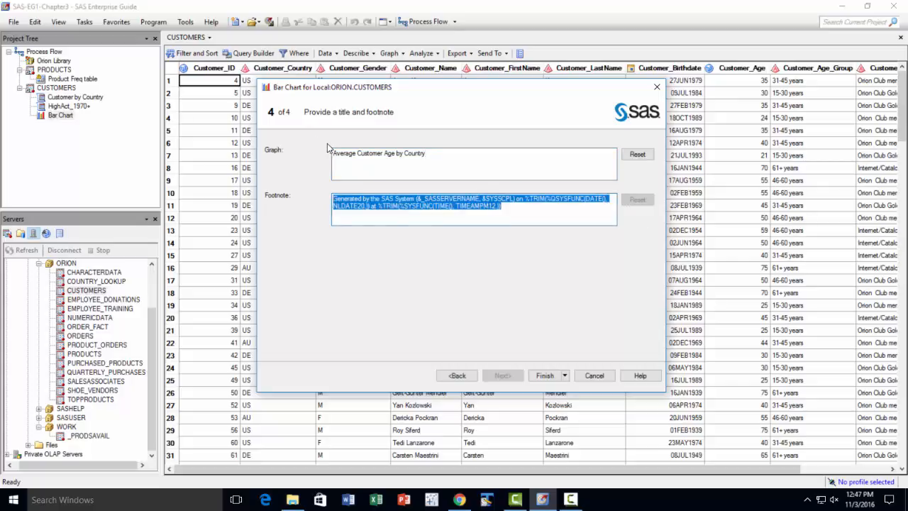
{"action": "key", "text": "Delete"}
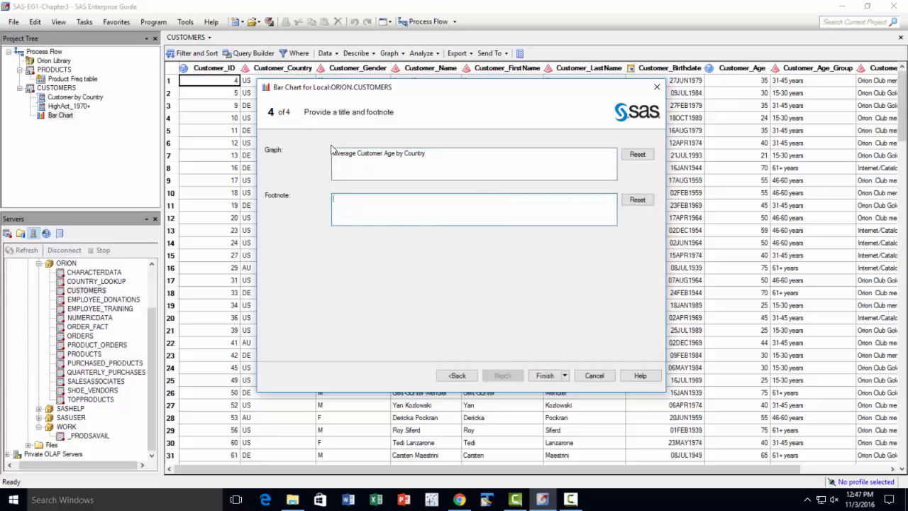
{"action": "left_click", "coordinate": [546, 378]}
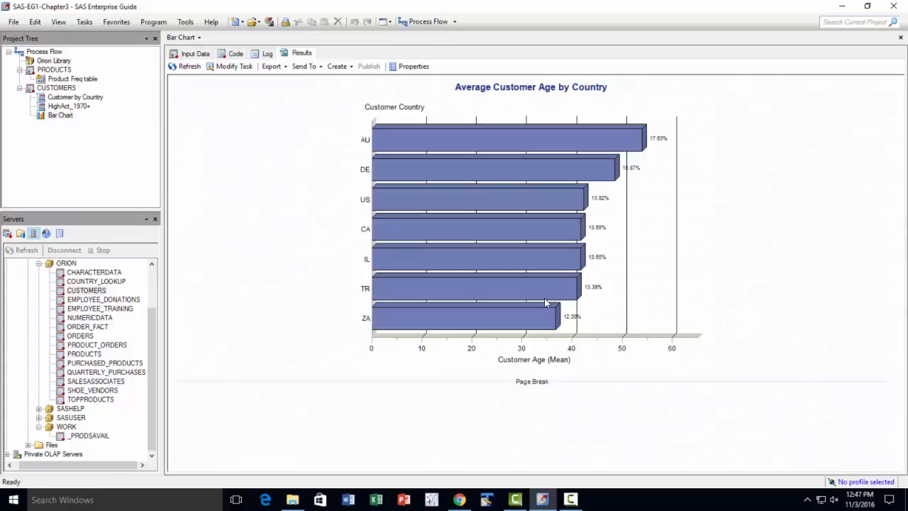
Step: Modify the bar chart task so its data labels show Average, and rerun it, replacing the previous results
{"action": "mouse_move", "coordinate": [544, 299]}
{"action": "mouse_move", "coordinate": [636, 149]}
{"action": "left_click", "coordinate": [234, 66]}
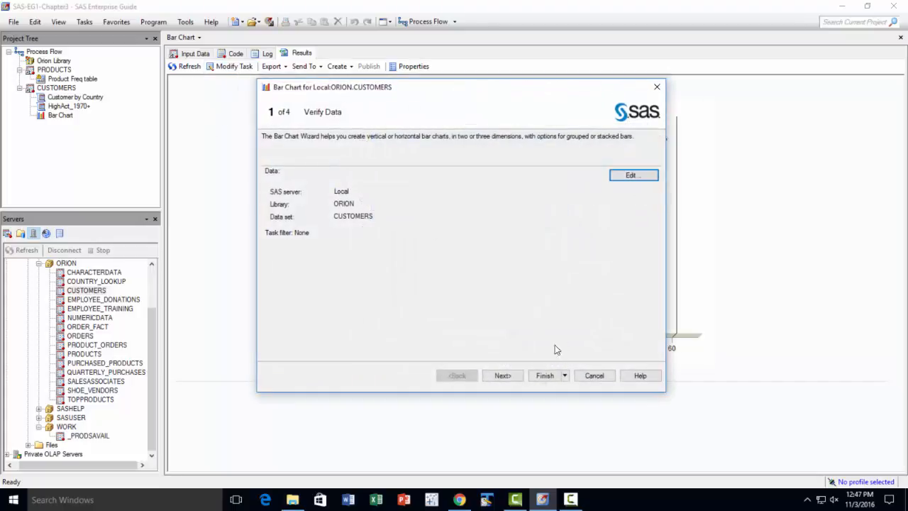
{"action": "left_click", "coordinate": [505, 378]}
{"action": "left_click", "coordinate": [503, 376]}
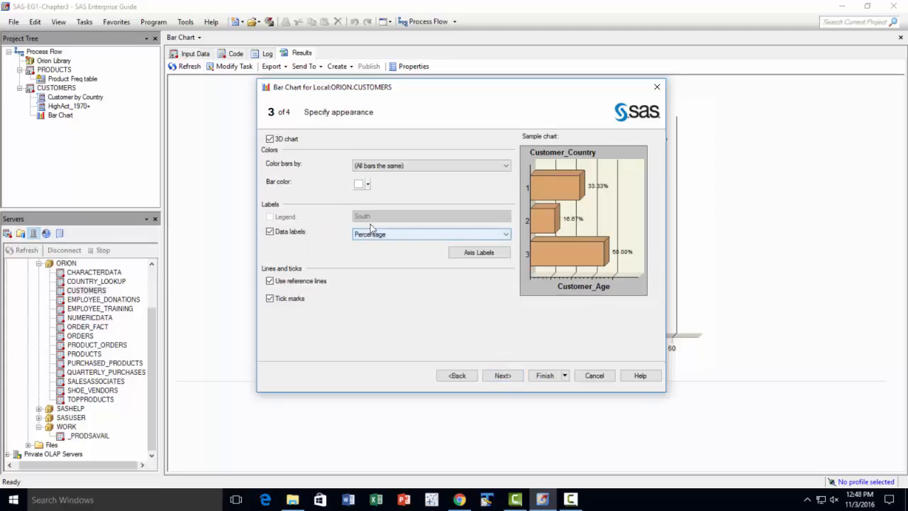
{"action": "left_click", "coordinate": [502, 235]}
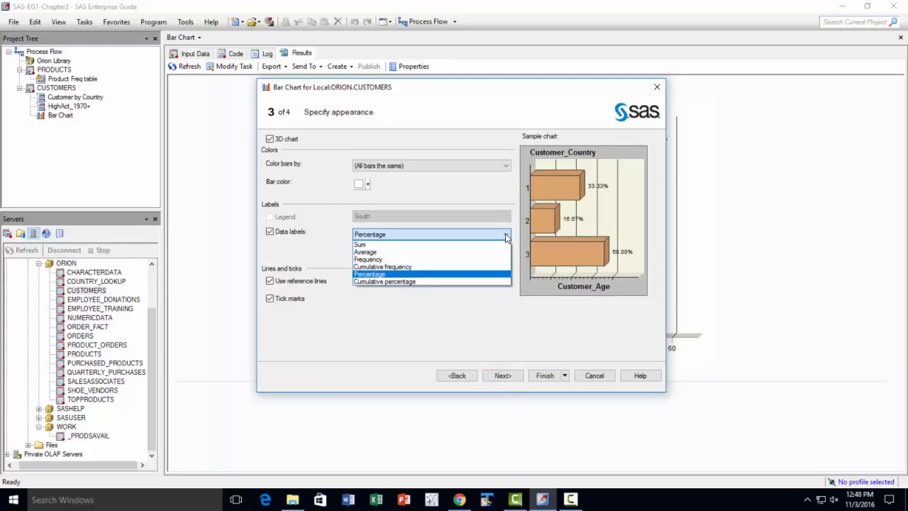
{"action": "left_click", "coordinate": [499, 252]}
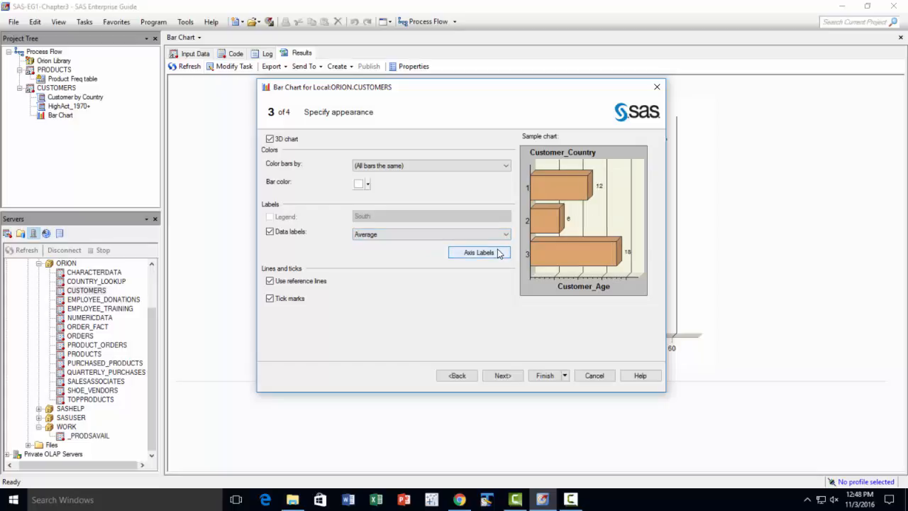
{"action": "left_click", "coordinate": [543, 376]}
{"action": "left_click", "coordinate": [444, 298]}
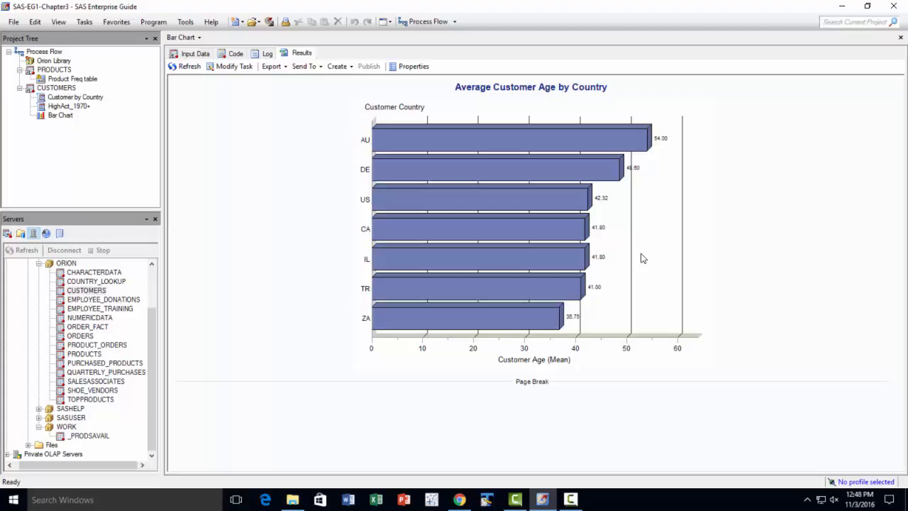
Step: Open the existing Bar Chart task under CUSTOMERS in the advanced view
{"action": "left_click", "coordinate": [62, 115]}
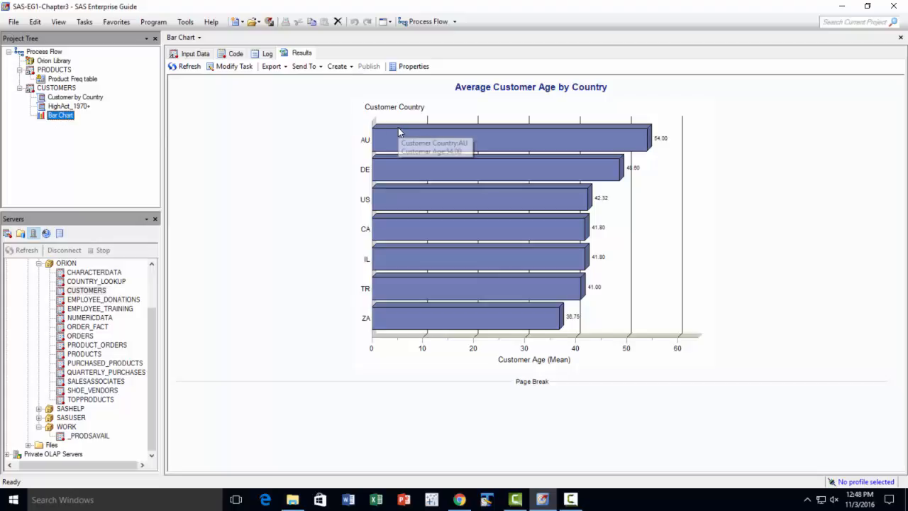
{"action": "right_click", "coordinate": [62, 118]}
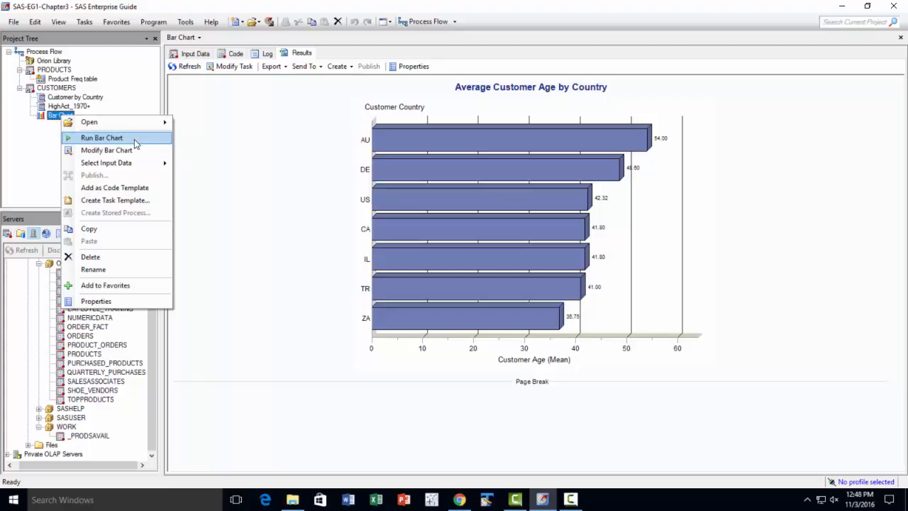
{"action": "mouse_move", "coordinate": [131, 128]}
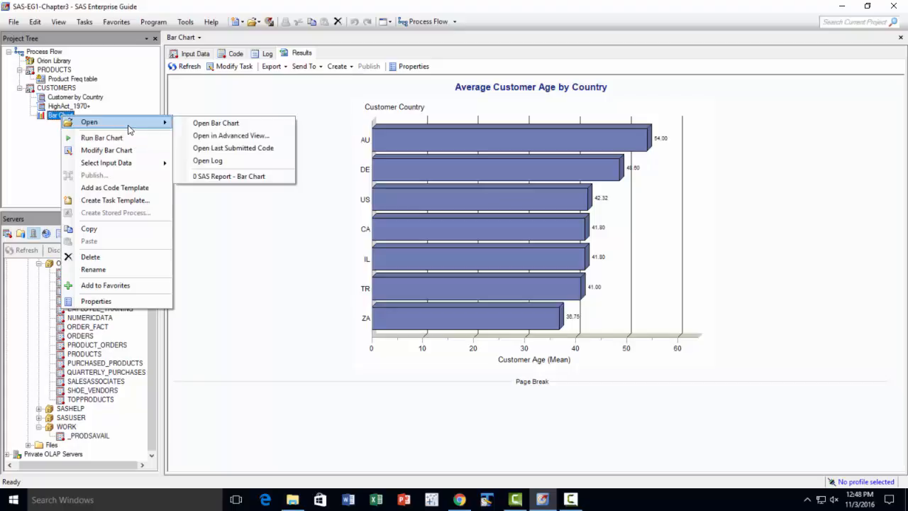
{"action": "left_click", "coordinate": [267, 139]}
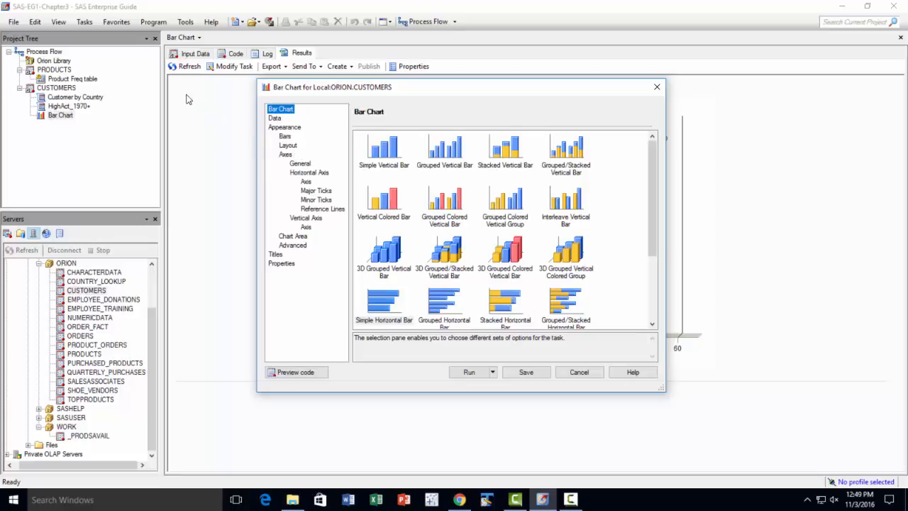
Step: Change the format of the Customer_Age column in the Sum of role to the numeric w.d format
{"action": "left_click", "coordinate": [274, 118]}
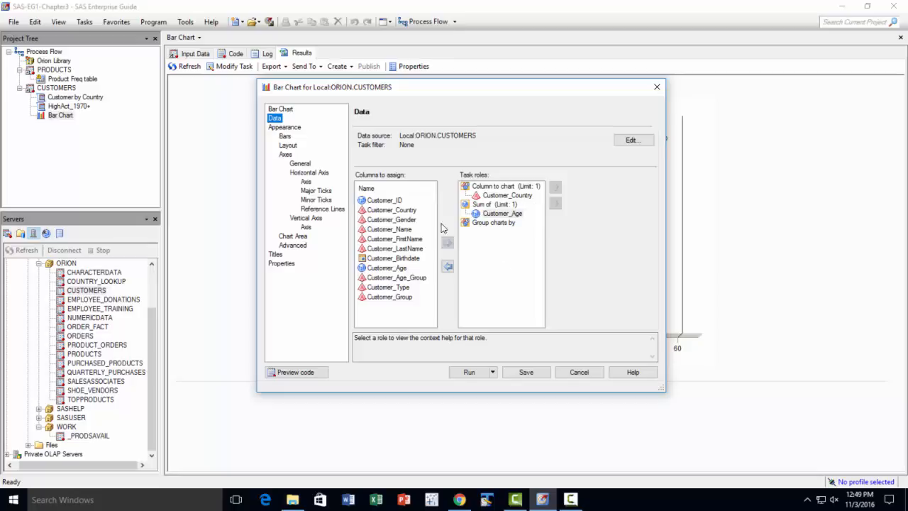
{"action": "right_click", "coordinate": [515, 215]}
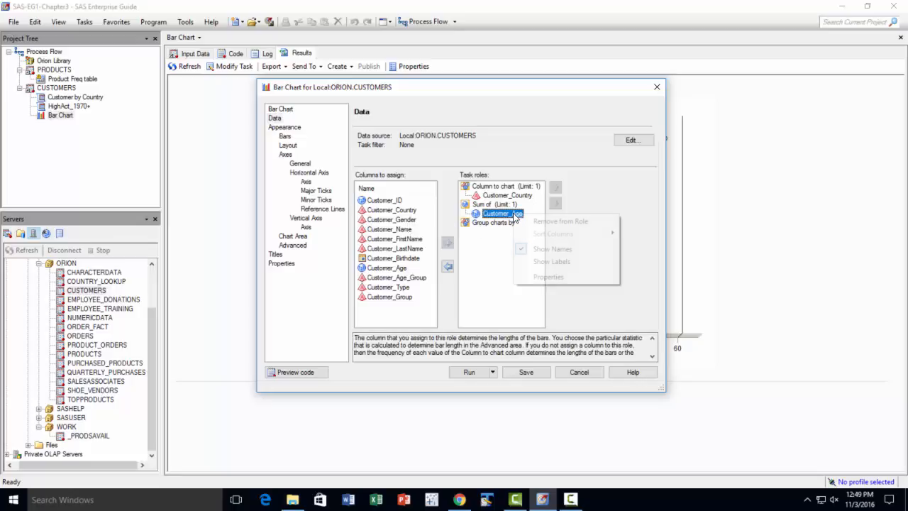
{"action": "left_click", "coordinate": [577, 275]}
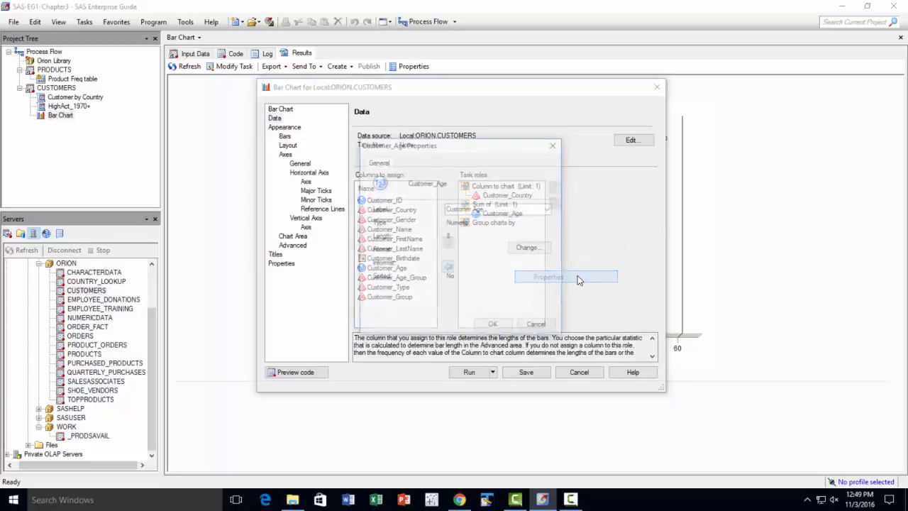
{"action": "left_click", "coordinate": [530, 250]}
{"action": "left_click", "coordinate": [378, 170]}
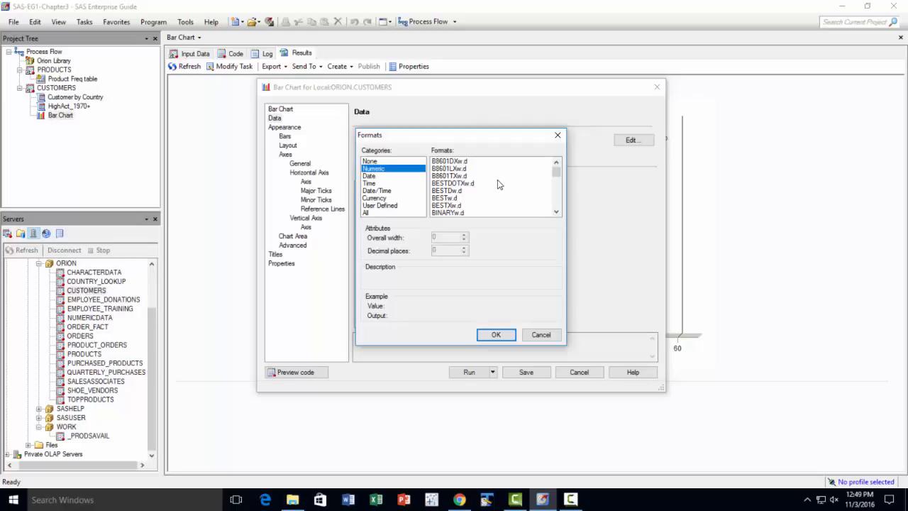
{"action": "scroll", "coordinate": [498, 182], "scroll_direction": "down", "scroll_amount": 2}
{"action": "scroll", "coordinate": [499, 185], "scroll_direction": "down", "scroll_amount": 10}
{"action": "left_click_drag", "start_coordinate": [556, 189], "coordinate": [557, 216]}
{"action": "left_click", "coordinate": [444, 190]}
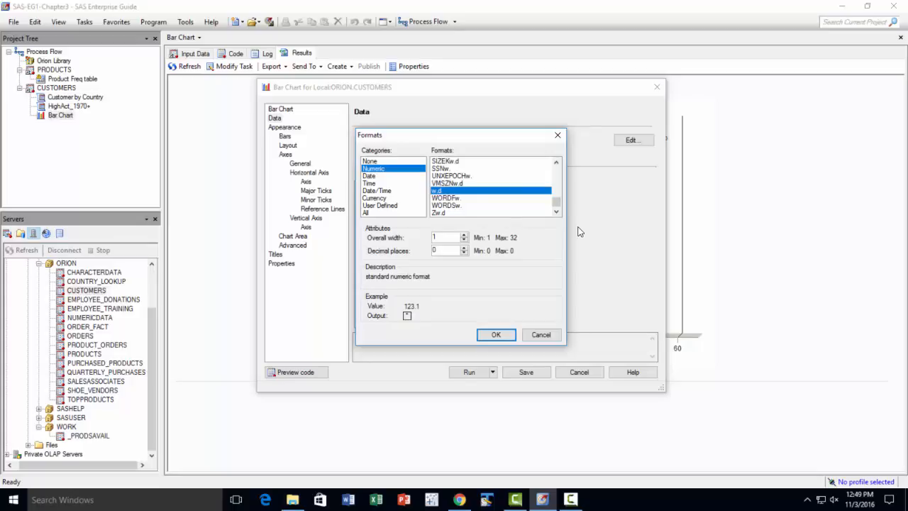
Step: Set the Customer_Age format to an overall width of 4 with 1 decimal place and apply it
{"action": "left_click", "coordinate": [464, 236]}
{"action": "left_click", "coordinate": [463, 235]}
{"action": "left_click", "coordinate": [464, 235]}
{"action": "left_click", "coordinate": [464, 248]}
{"action": "left_click", "coordinate": [494, 335]}
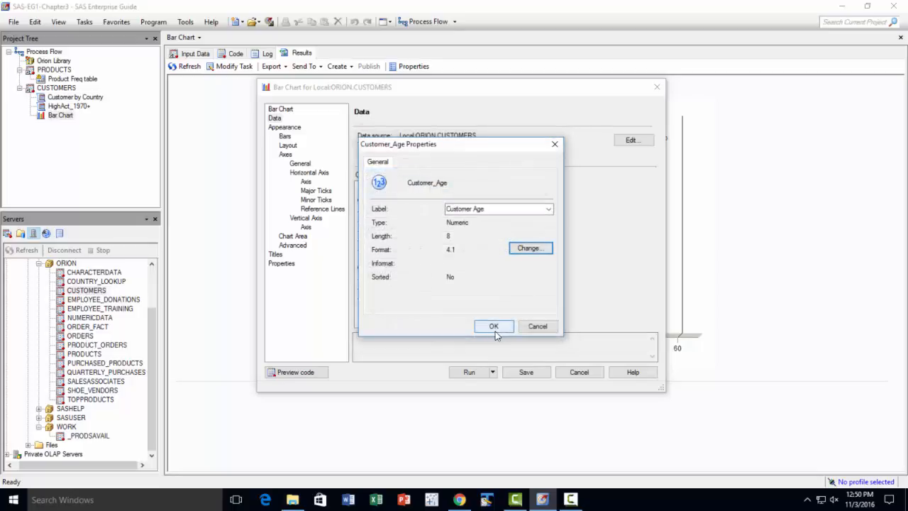
{"action": "left_click", "coordinate": [494, 326]}
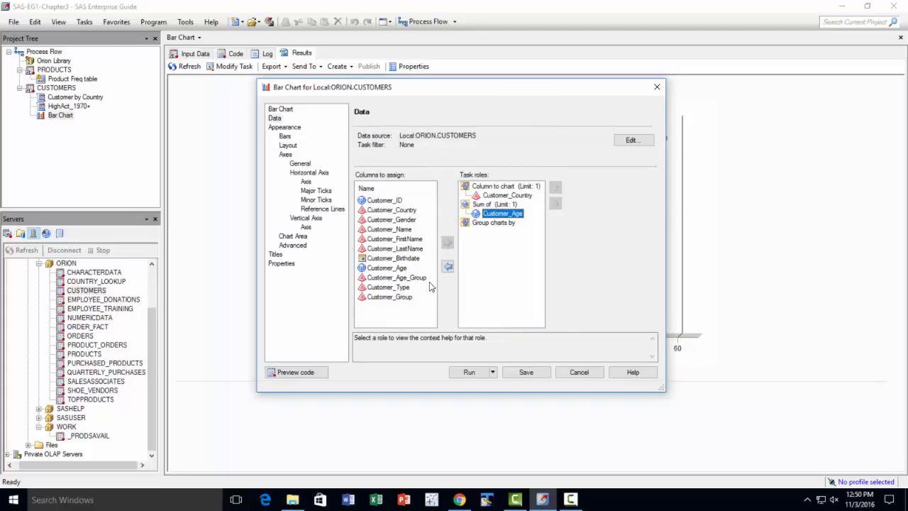
Step: Set the bar shape in the chart's layout to Cylinder
{"action": "left_click", "coordinate": [296, 146]}
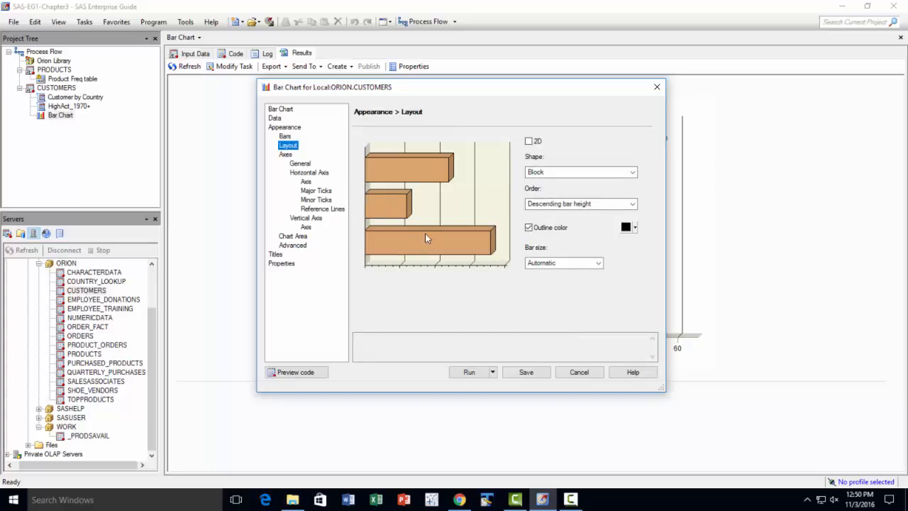
{"action": "left_click", "coordinate": [632, 175]}
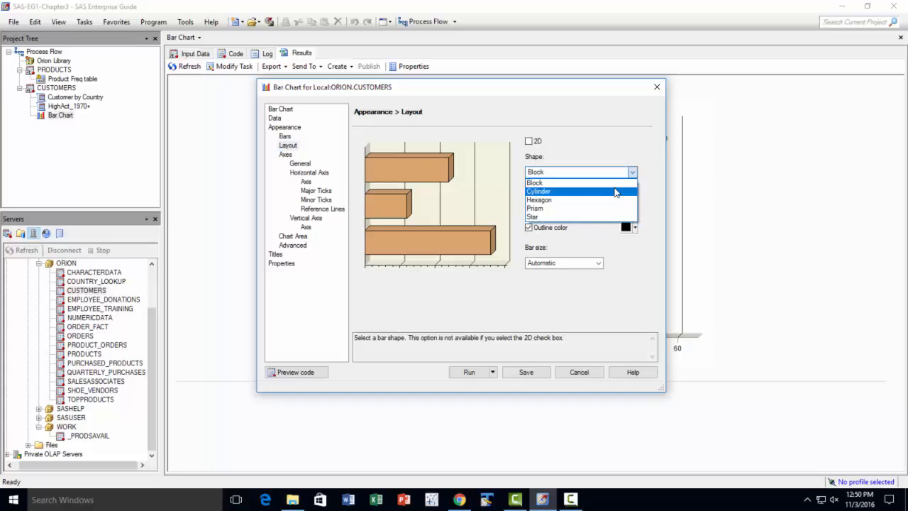
{"action": "left_click", "coordinate": [550, 191]}
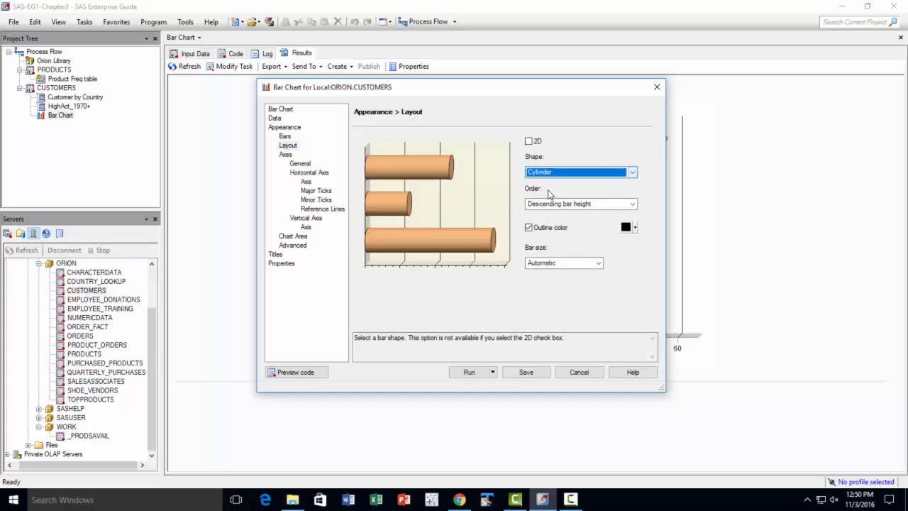
Step: Try the Hexagon, Prism and Star bar shapes in the layout preview and return the shape to Cylinder
{"action": "left_click", "coordinate": [630, 174]}
{"action": "left_click", "coordinate": [619, 200]}
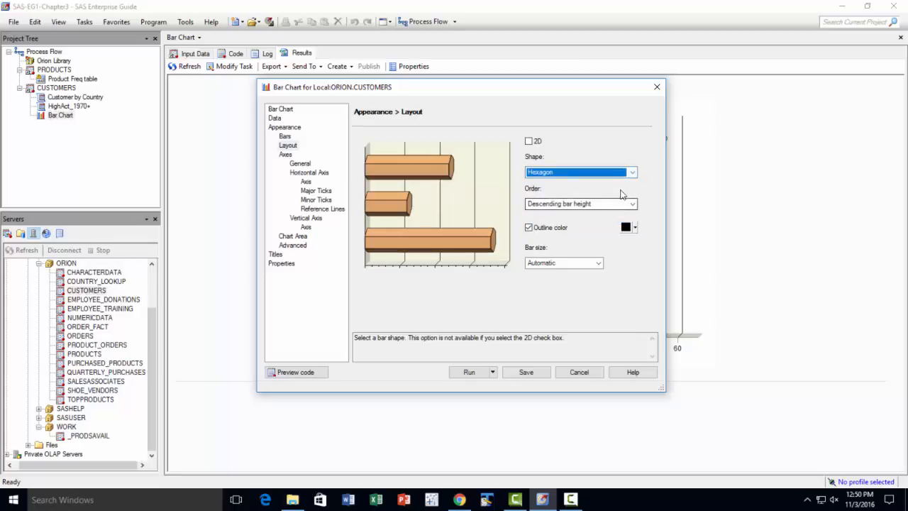
{"action": "left_click", "coordinate": [632, 174]}
{"action": "left_click", "coordinate": [612, 209]}
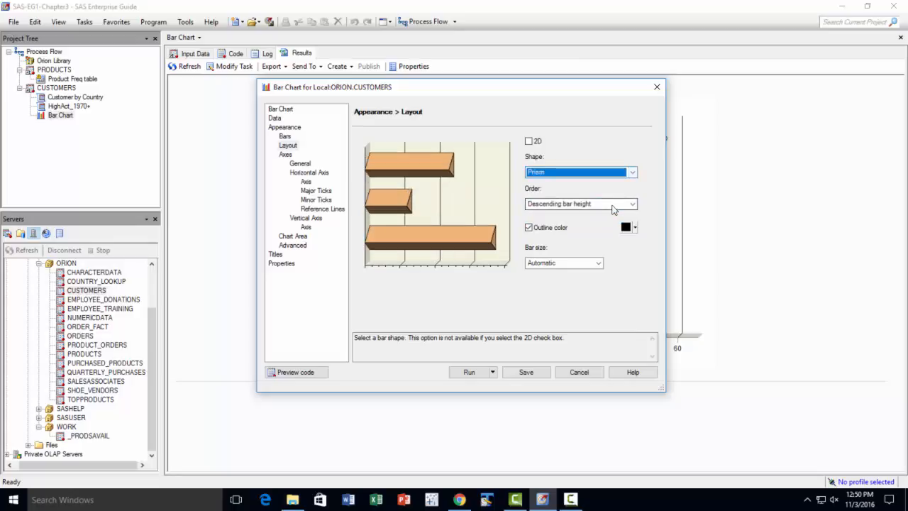
{"action": "left_click", "coordinate": [632, 176]}
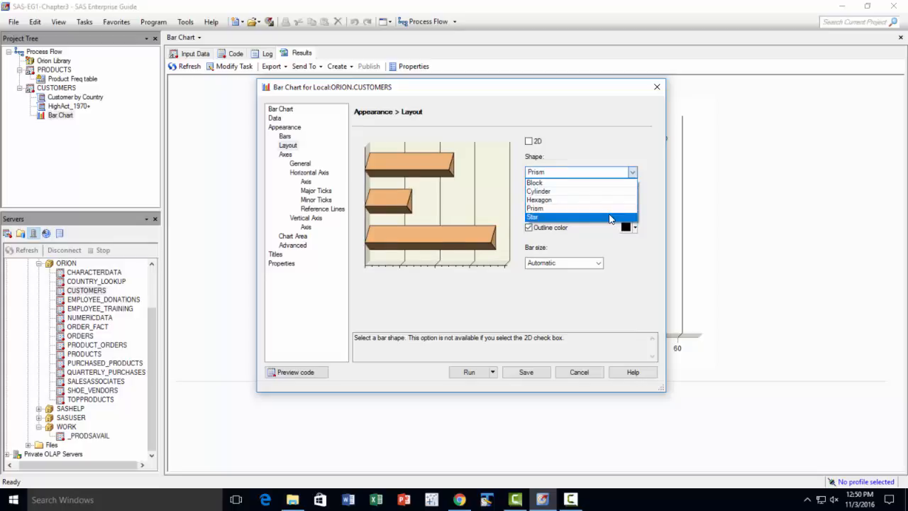
{"action": "left_click", "coordinate": [614, 217]}
{"action": "left_click", "coordinate": [632, 174]}
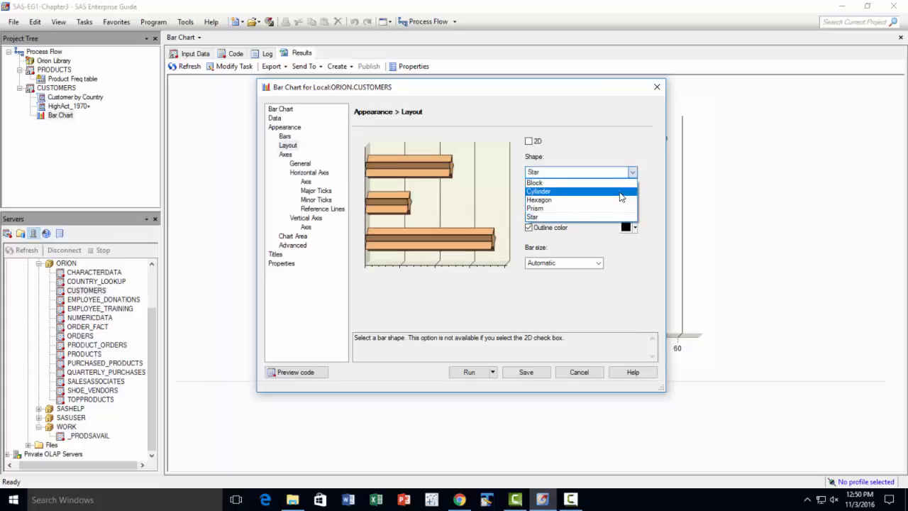
{"action": "left_click", "coordinate": [619, 196]}
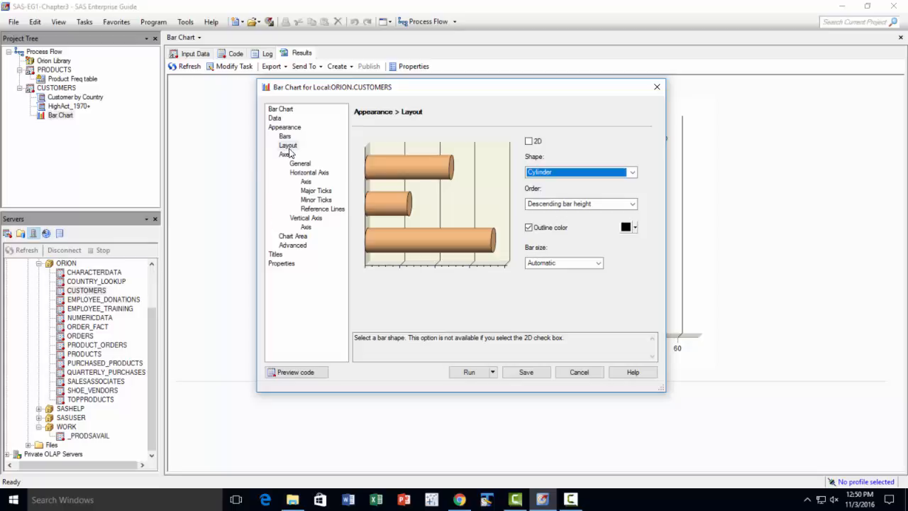
Step: Label the horizontal axis "Average Customer Age"
{"action": "left_click", "coordinate": [304, 181]}
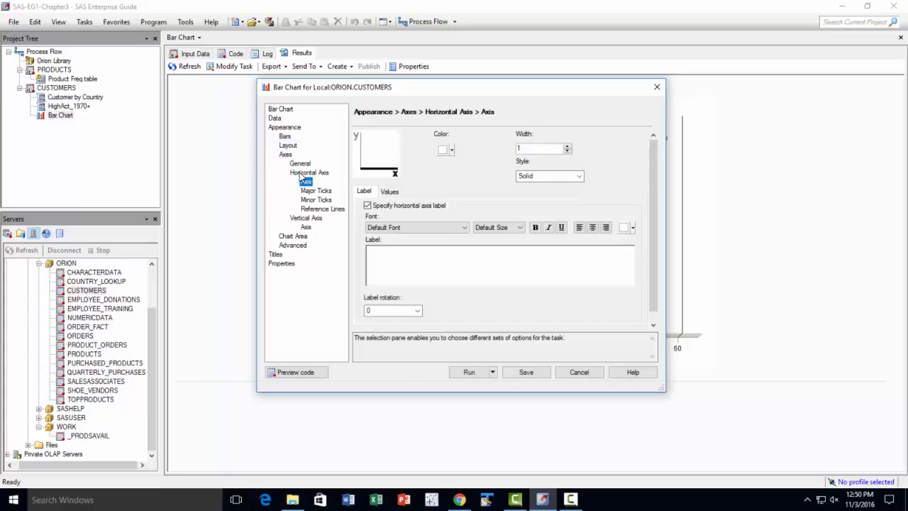
{"action": "left_click", "coordinate": [474, 279]}
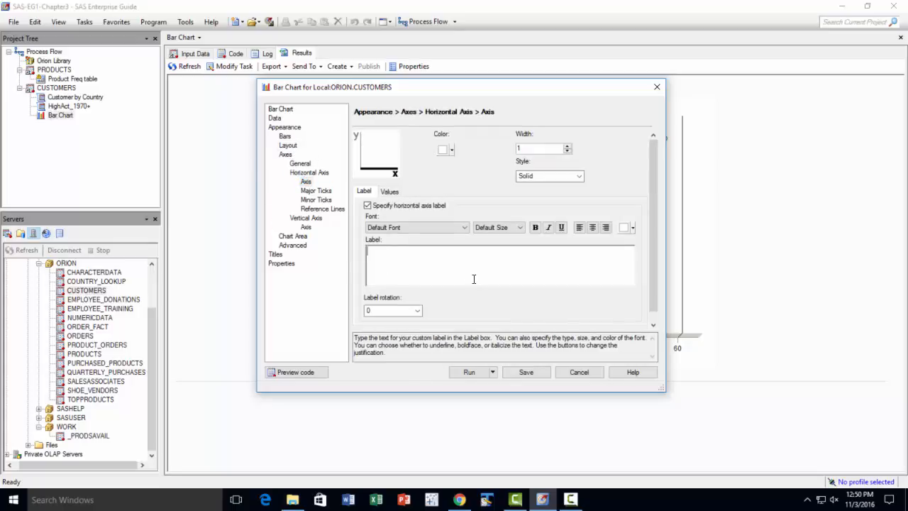
{"action": "type", "text": "Average Custyomer Age"}
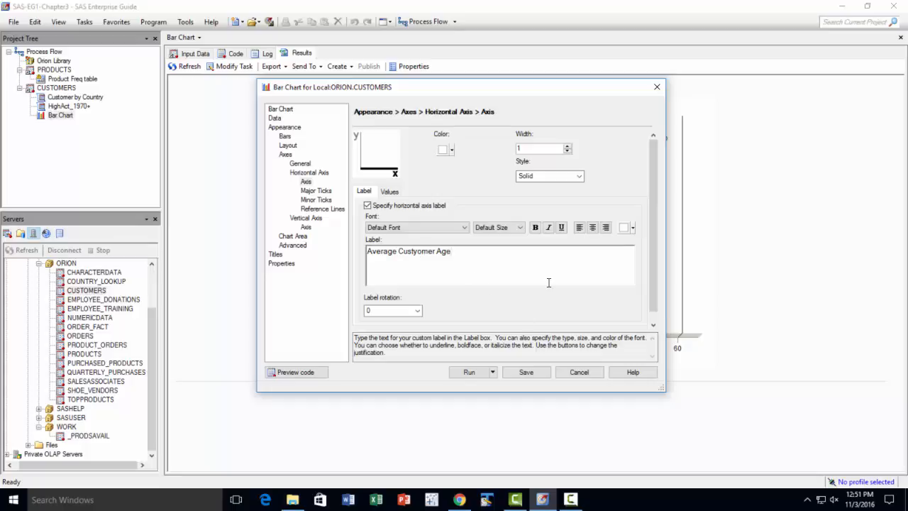
{"action": "key", "text": "Delete"}
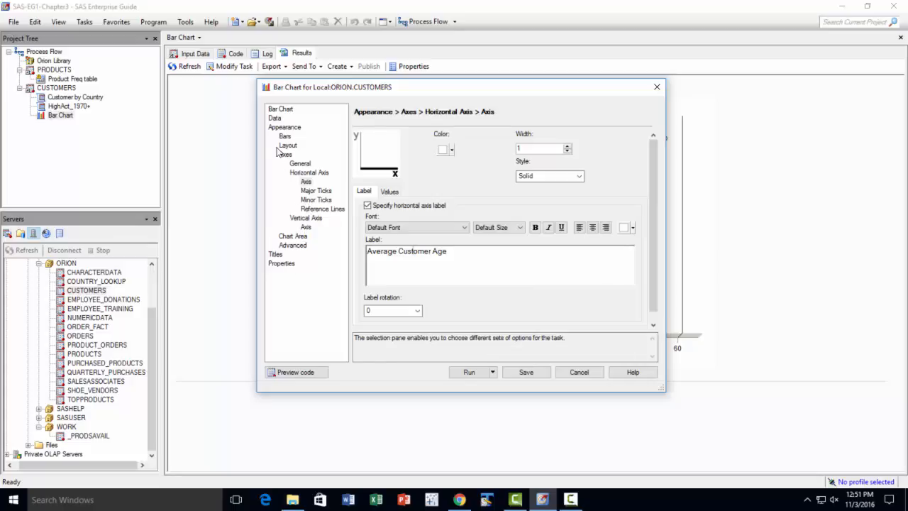
Step: Set the horizontal axis reference lines to the Dashed style
{"action": "left_click", "coordinate": [310, 209]}
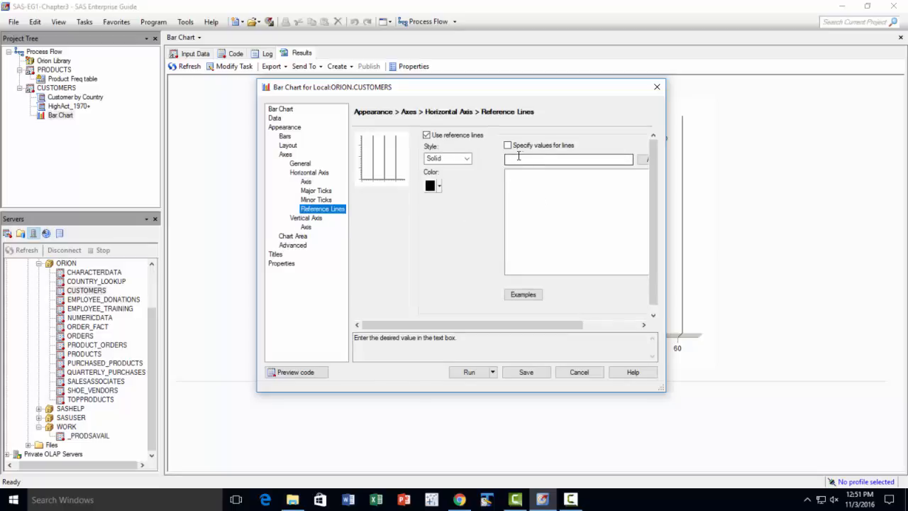
{"action": "left_click", "coordinate": [466, 158]}
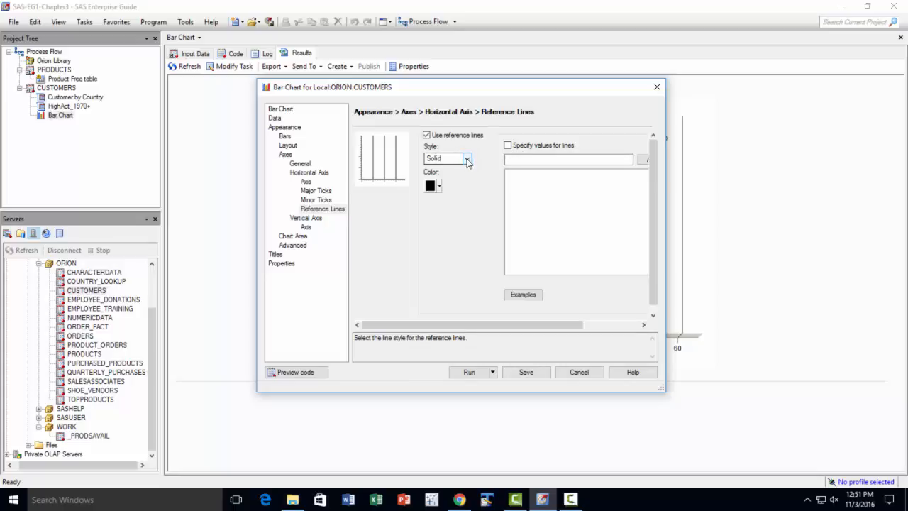
{"action": "left_click", "coordinate": [457, 178]}
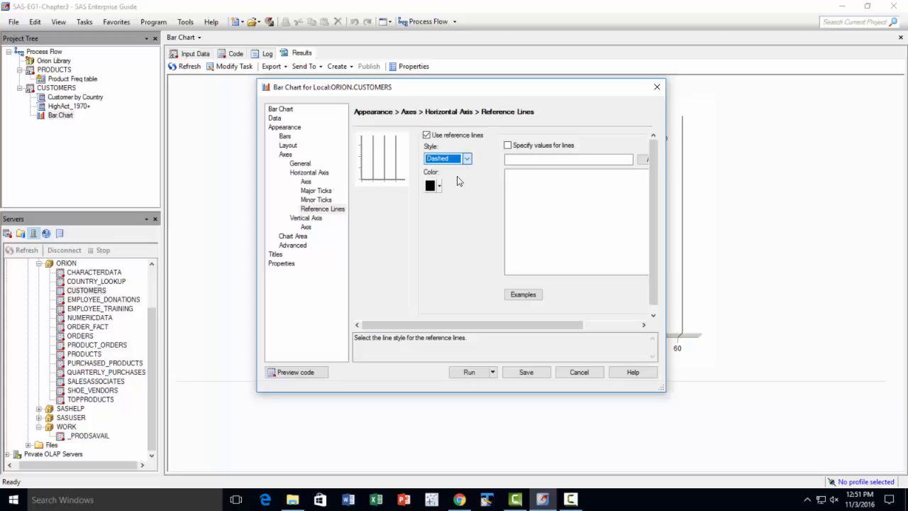
Step: Add 20, 40 and 60 to the list of values for the horizontal axis reference lines
{"action": "left_click", "coordinate": [548, 159]}
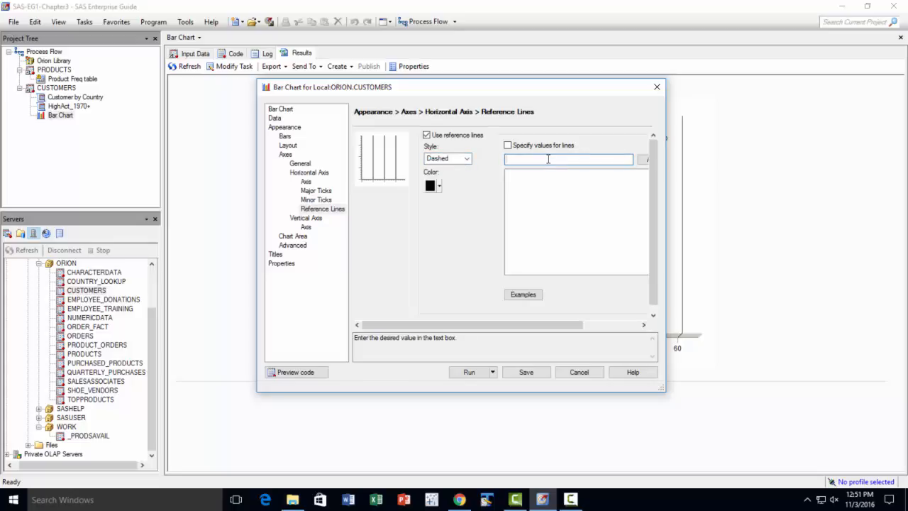
{"action": "type", "text": "20"}
{"action": "left_click_drag", "start_coordinate": [665, 190], "coordinate": [761, 192]}
{"action": "left_click", "coordinate": [683, 159]}
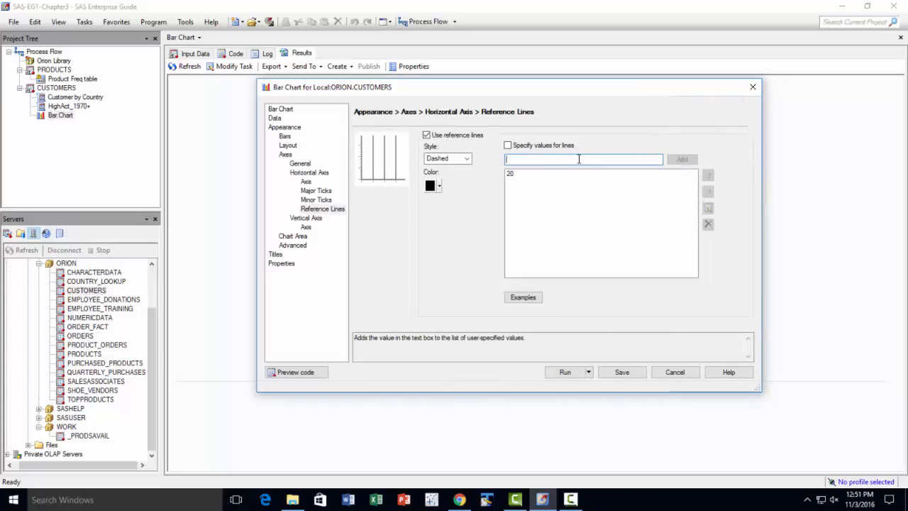
{"action": "type", "text": "40"}
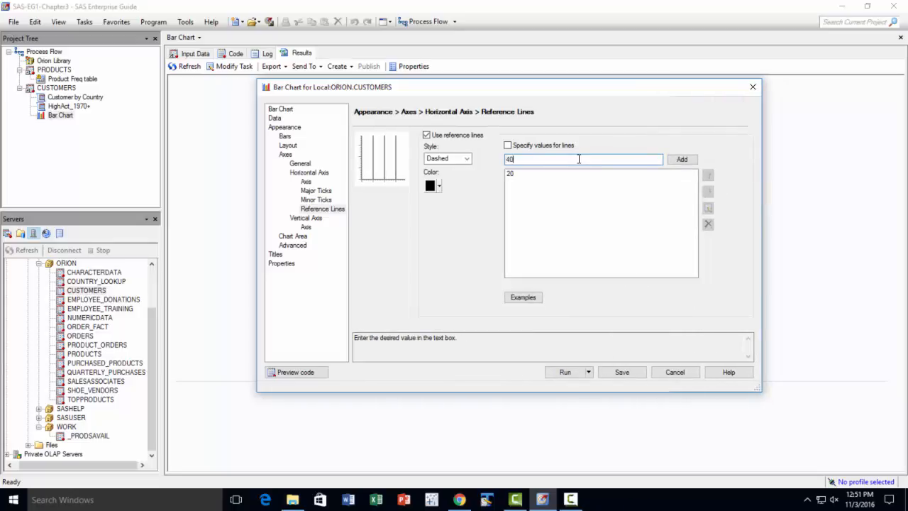
{"action": "left_click", "coordinate": [673, 161]}
{"action": "type", "text": "60"}
{"action": "left_click", "coordinate": [693, 161]}
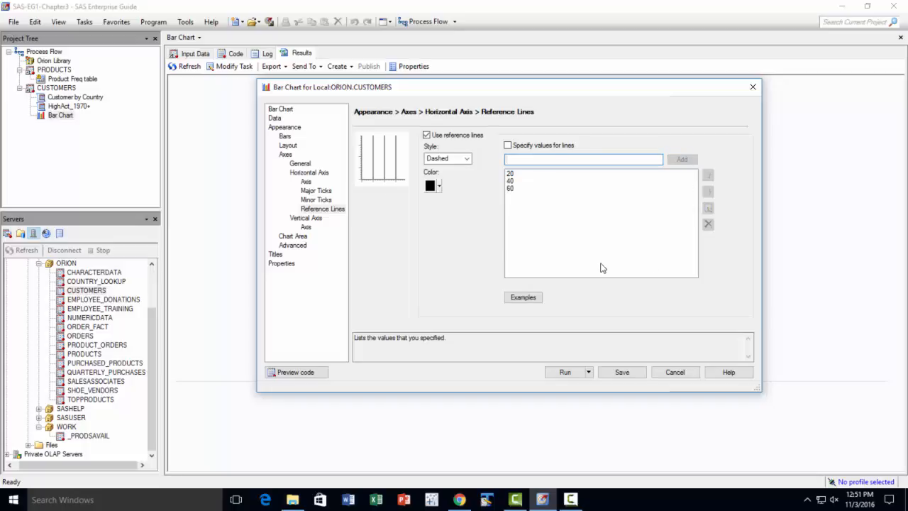
Step: Label the vertical axis "Country"
{"action": "left_click", "coordinate": [312, 227]}
{"action": "left_click", "coordinate": [463, 274]}
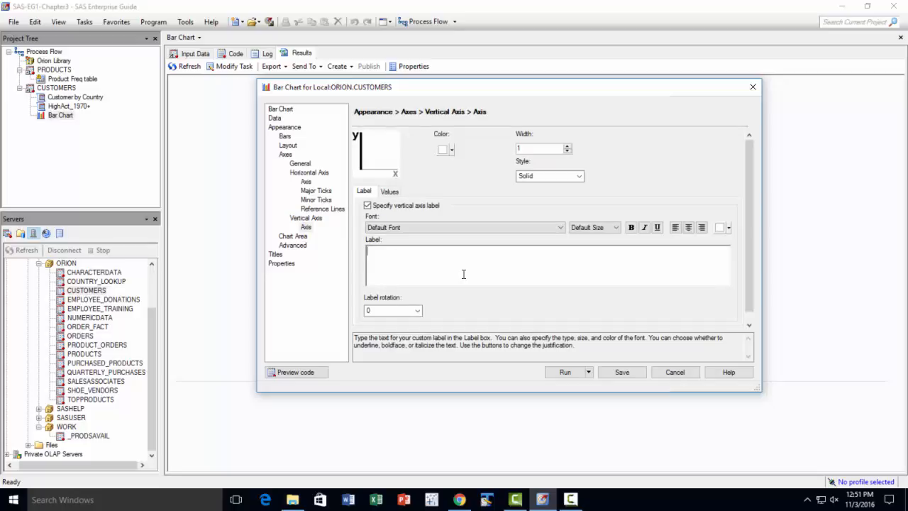
{"action": "type", "text": "Country"}
{"action": "key", "text": "Left"}
{"action": "key", "text": "Left"}
{"action": "key", "text": "Left"}
{"action": "key", "text": "Left"}
{"action": "key", "text": "BackSpace"}
Step: Change the task's label to "Avg Age by Country" in its properties
{"action": "left_click", "coordinate": [284, 264]}
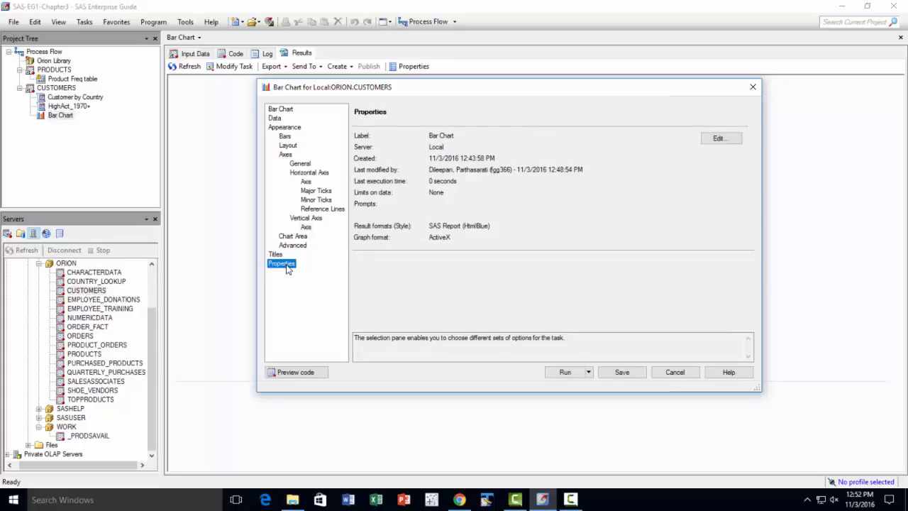
{"action": "left_click", "coordinate": [728, 140]}
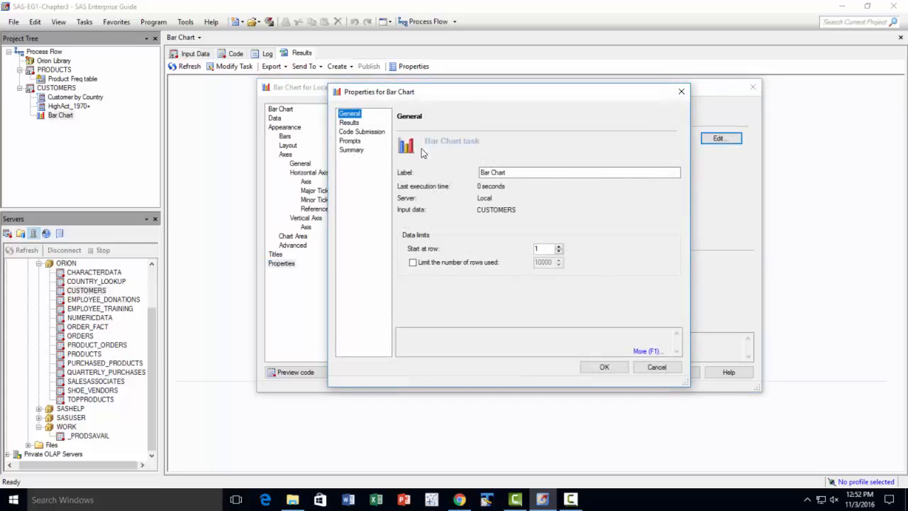
{"action": "left_click", "coordinate": [521, 172]}
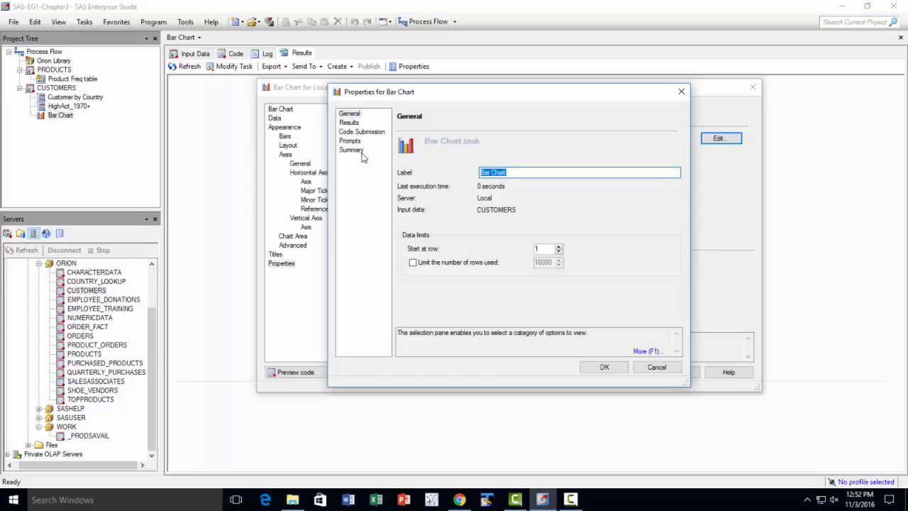
{"action": "type", "text": "Avg Age bty"}
{"action": "key", "text": "BackSpace"}
{"action": "key", "text": "BackSpace"}
{"action": "type", "text": "y Country"}
{"action": "left_click", "coordinate": [603, 368]}
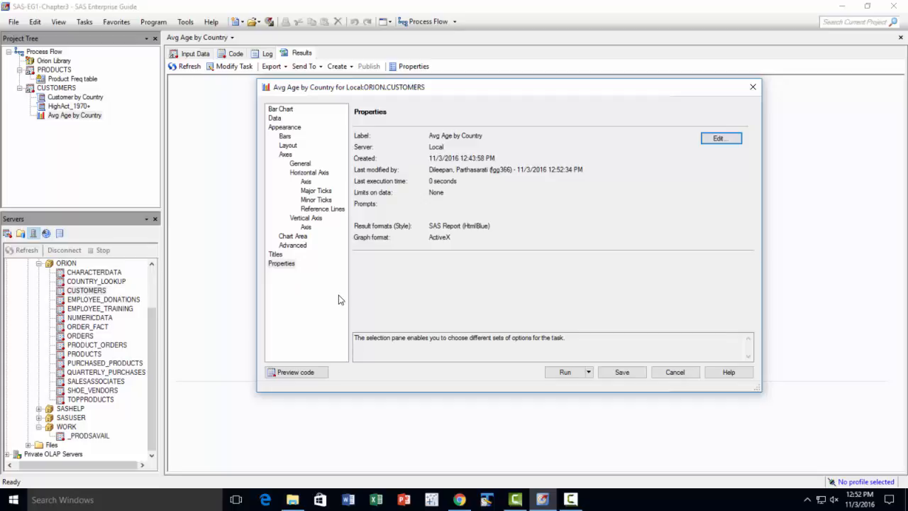
Step: Customize the task's result formats to include HTML output alongside SAS Report and rerun the task, replacing the previous results
{"action": "left_click", "coordinate": [730, 141]}
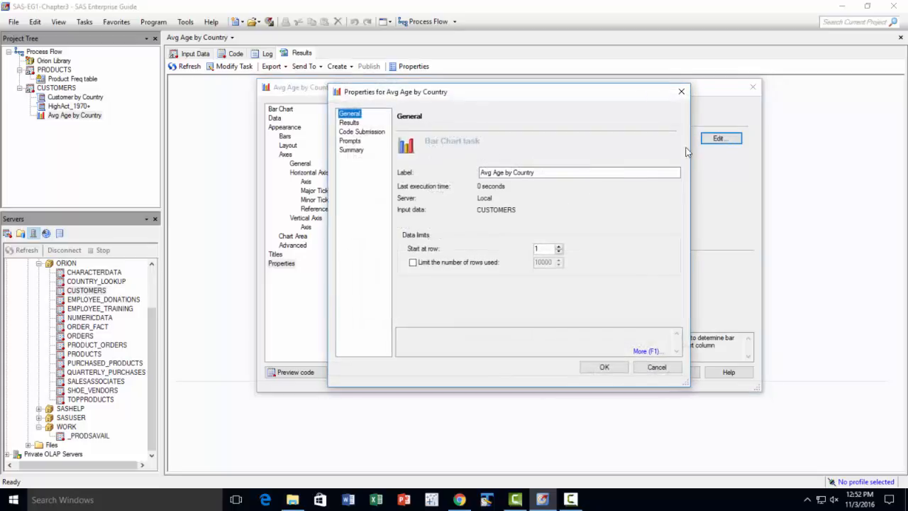
{"action": "left_click", "coordinate": [350, 123]}
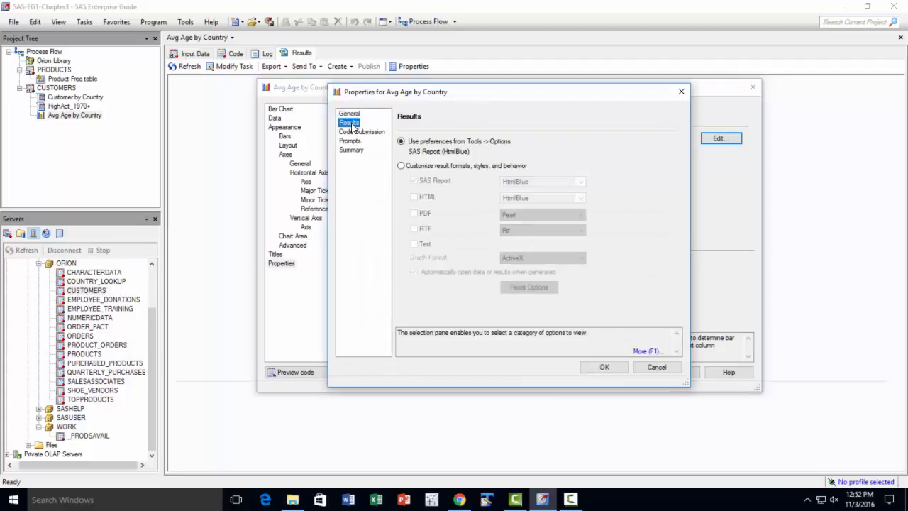
{"action": "left_click", "coordinate": [401, 166]}
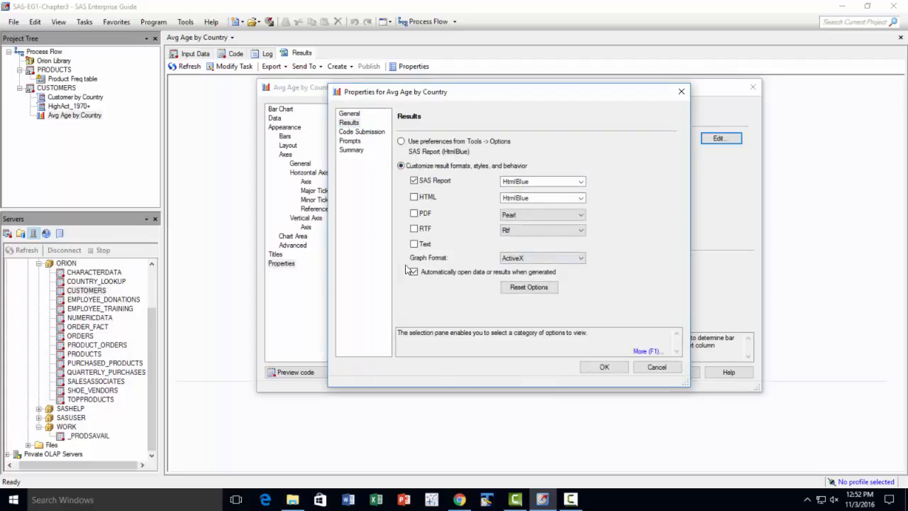
{"action": "left_click", "coordinate": [415, 197]}
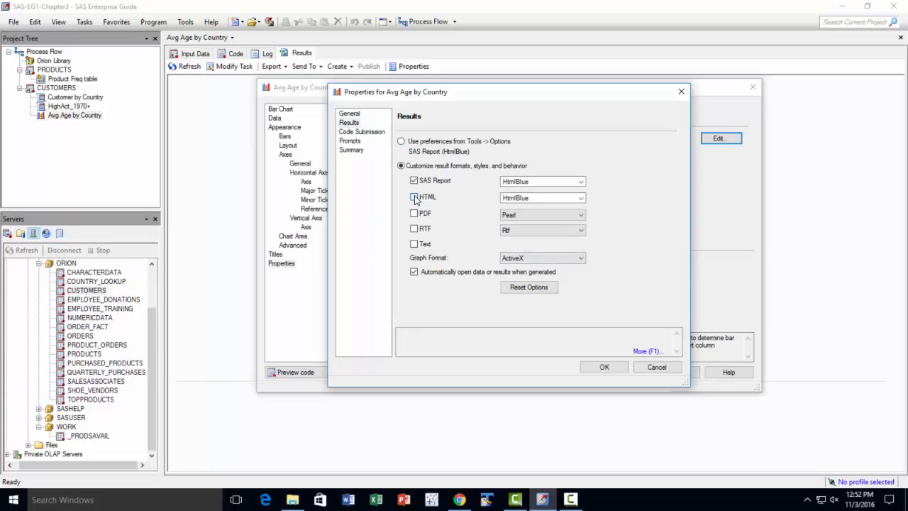
{"action": "left_click", "coordinate": [605, 370]}
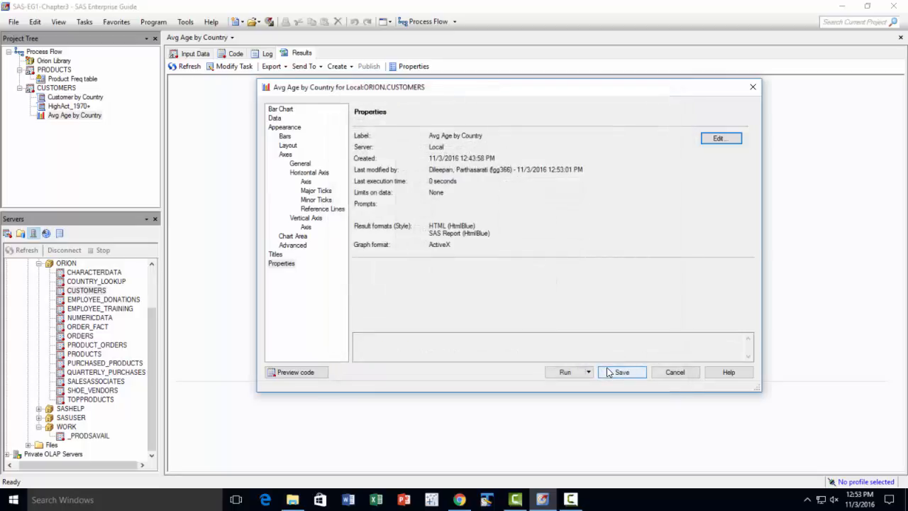
{"action": "left_click", "coordinate": [566, 371]}
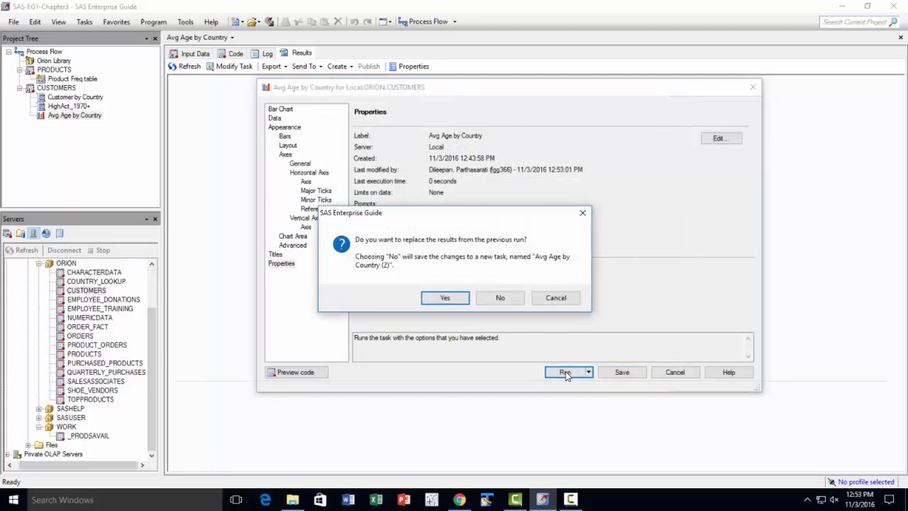
{"action": "left_click", "coordinate": [447, 297]}
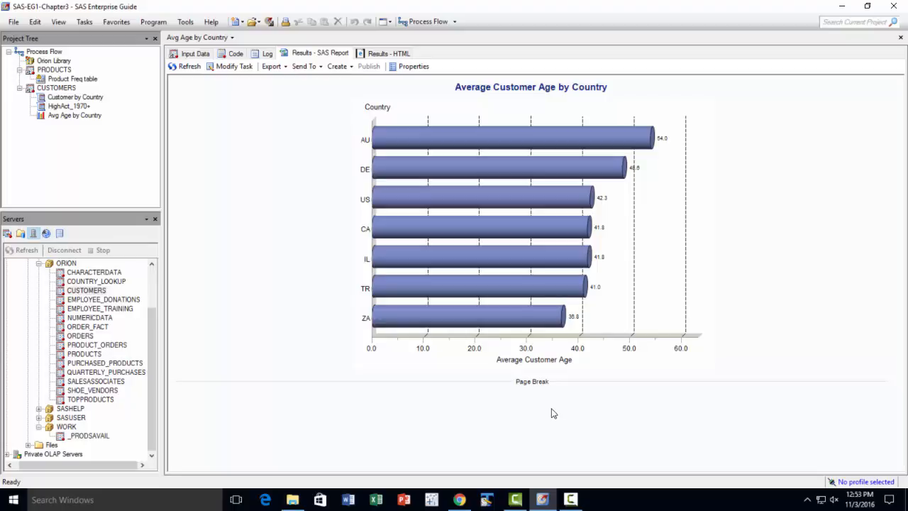
{"action": "right_click", "coordinate": [548, 135]}
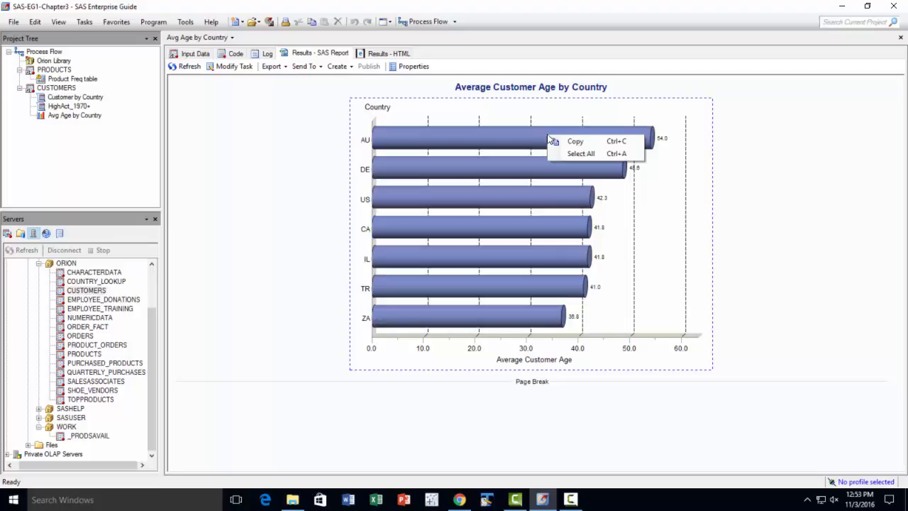
{"action": "left_click", "coordinate": [531, 94]}
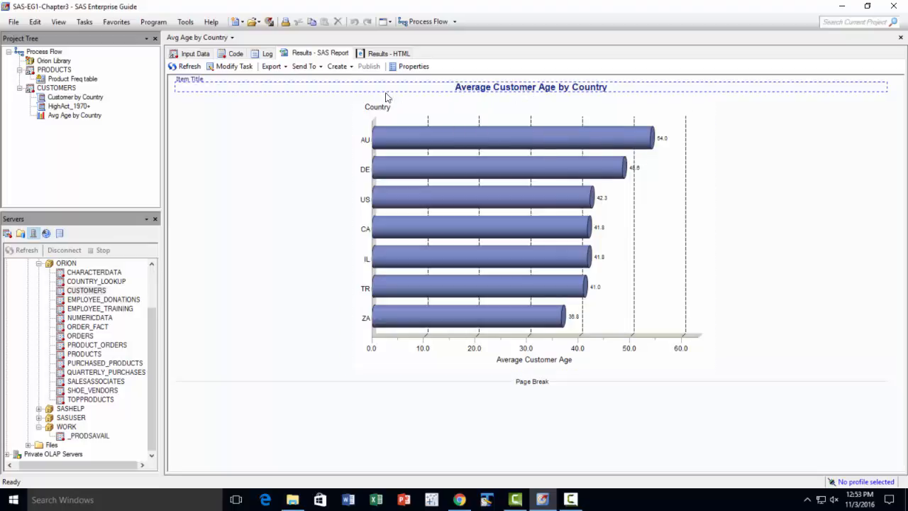
{"action": "left_click", "coordinate": [732, 124]}
{"action": "right_click", "coordinate": [709, 149]}
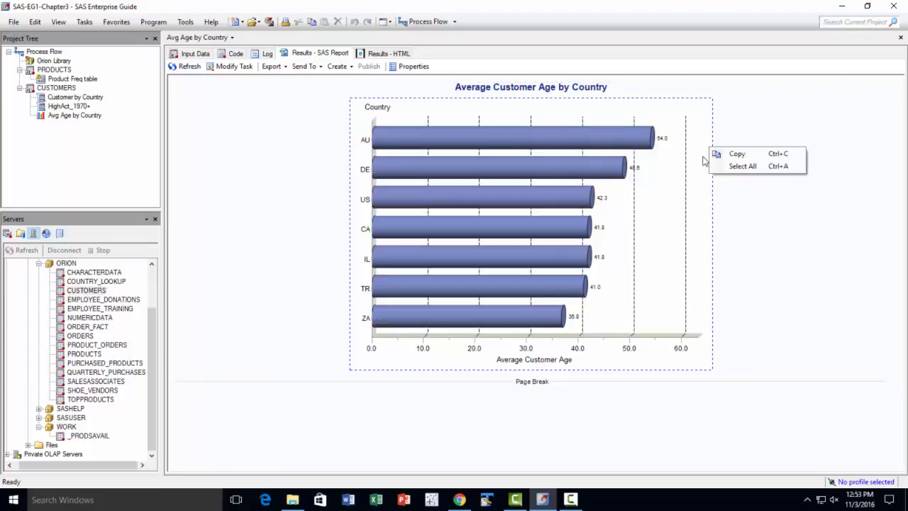
{"action": "right_click", "coordinate": [693, 173]}
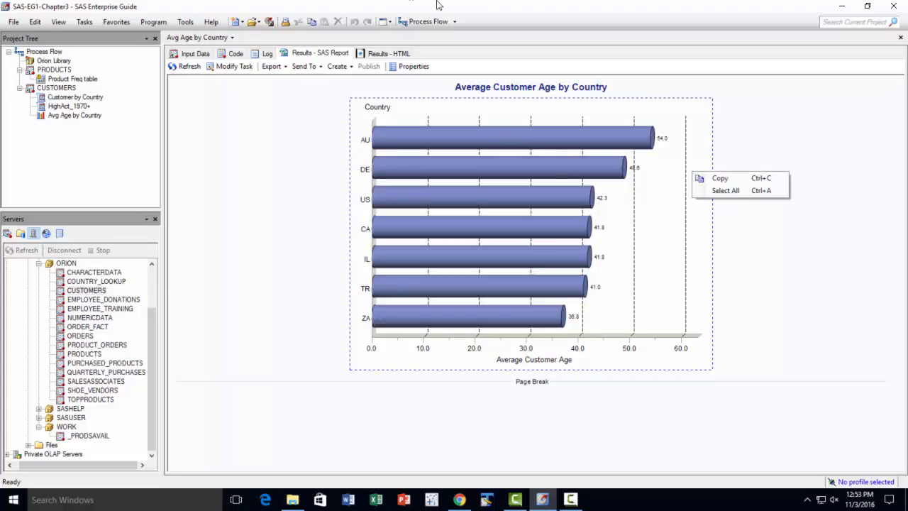
Step: Apply the Curve style to the bar chart in the HTML results through its graph properties
{"action": "left_click", "coordinate": [407, 54]}
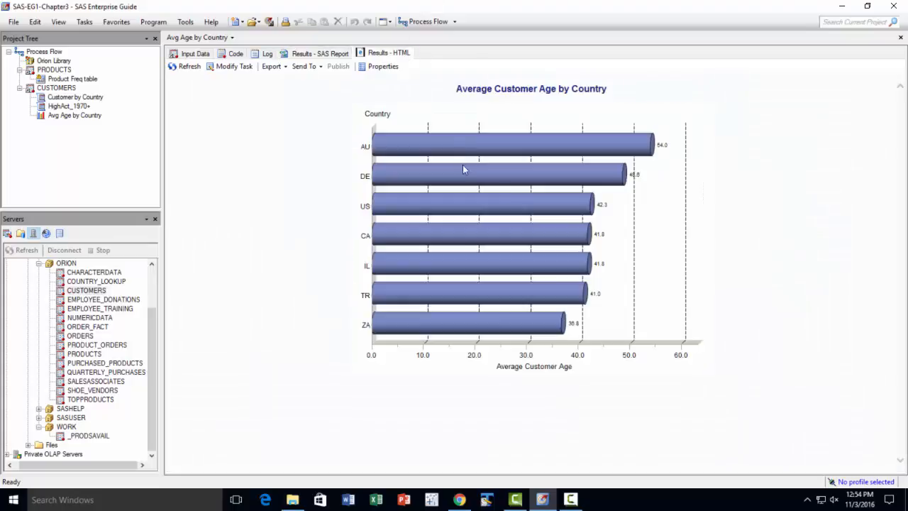
{"action": "right_click", "coordinate": [561, 153]}
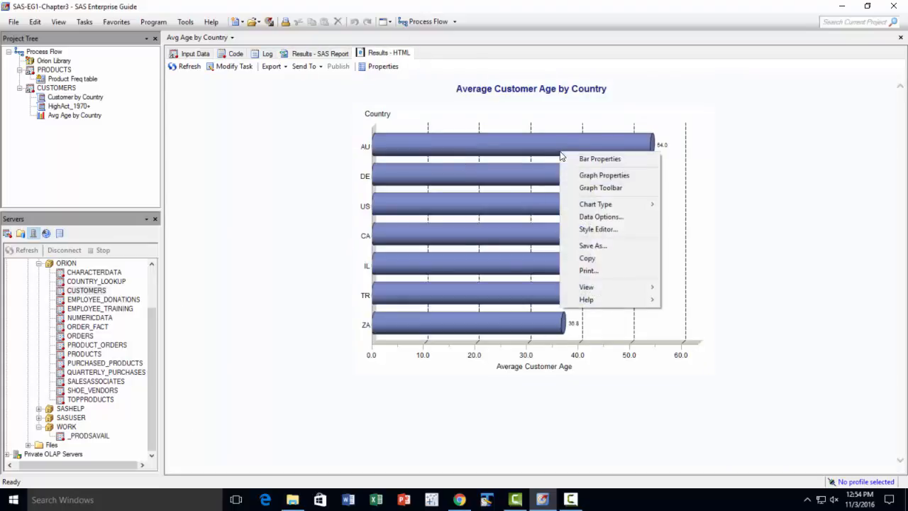
{"action": "left_click", "coordinate": [602, 175]}
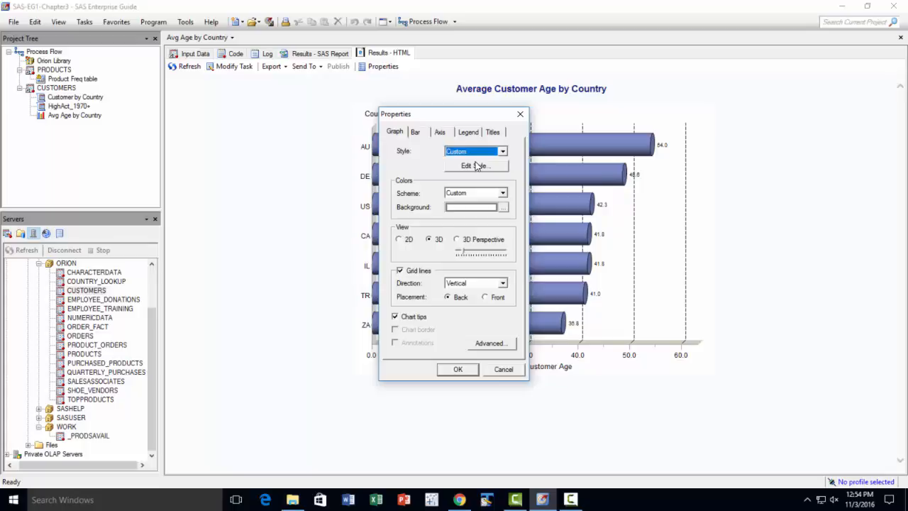
{"action": "left_click", "coordinate": [417, 134]}
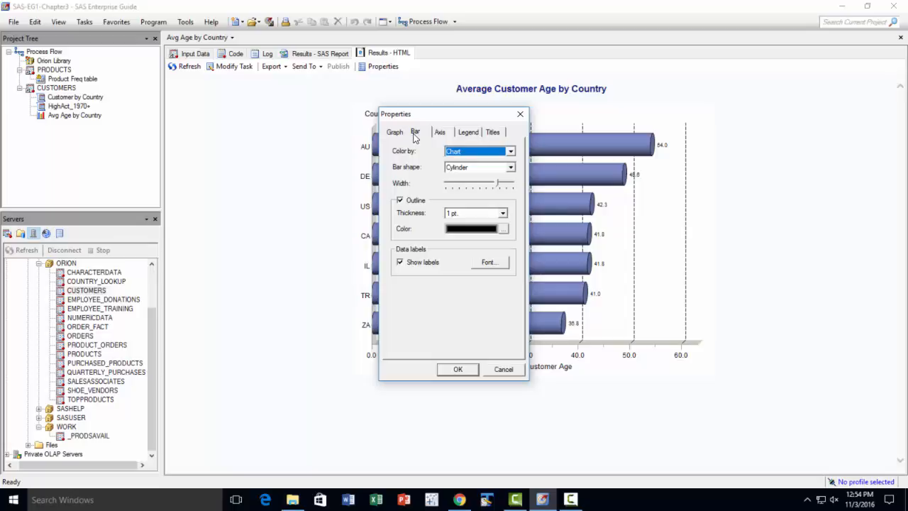
{"action": "left_click", "coordinate": [399, 136]}
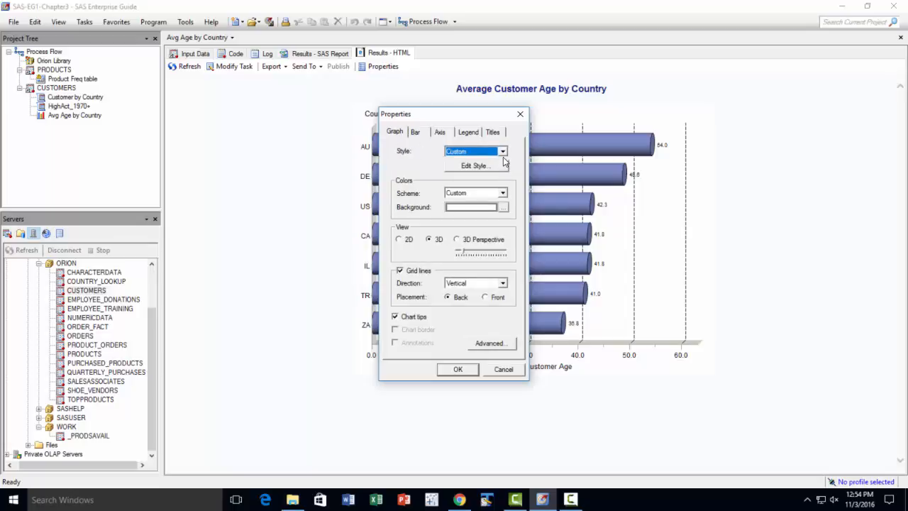
{"action": "left_click", "coordinate": [503, 152]}
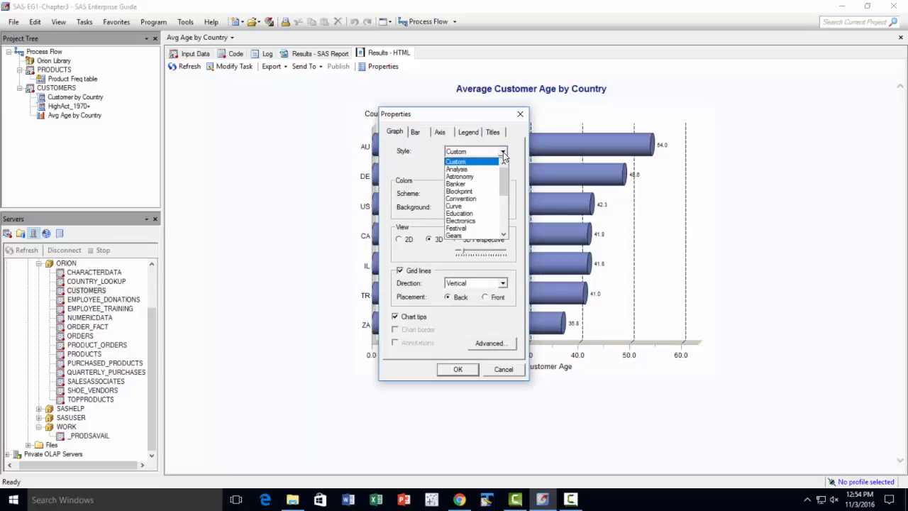
{"action": "left_click", "coordinate": [463, 207]}
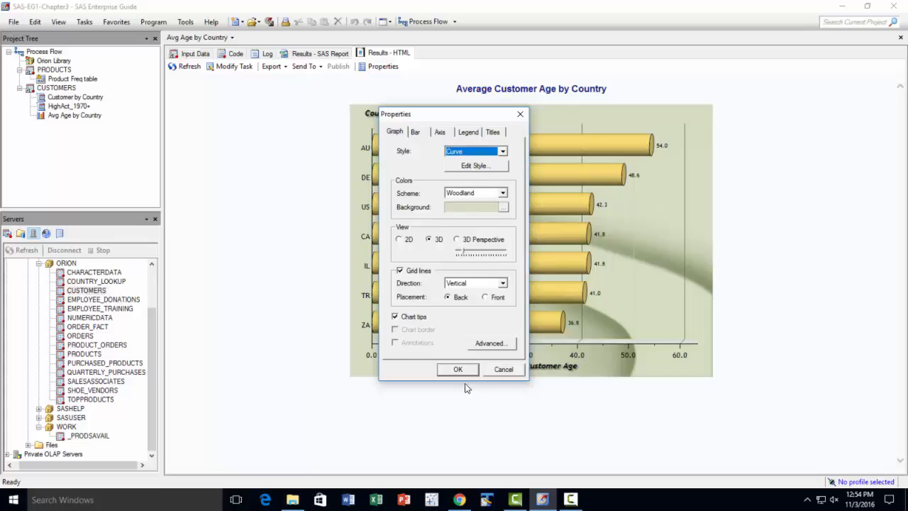
Step: Try the Pine color scheme on the chart, and settle on the Seaside scheme
{"action": "left_click", "coordinate": [504, 193]}
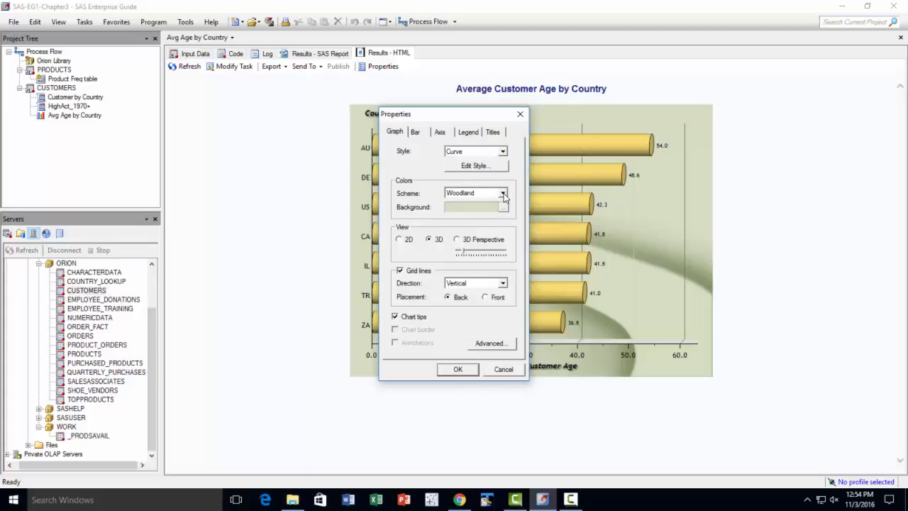
{"action": "left_click", "coordinate": [492, 210]}
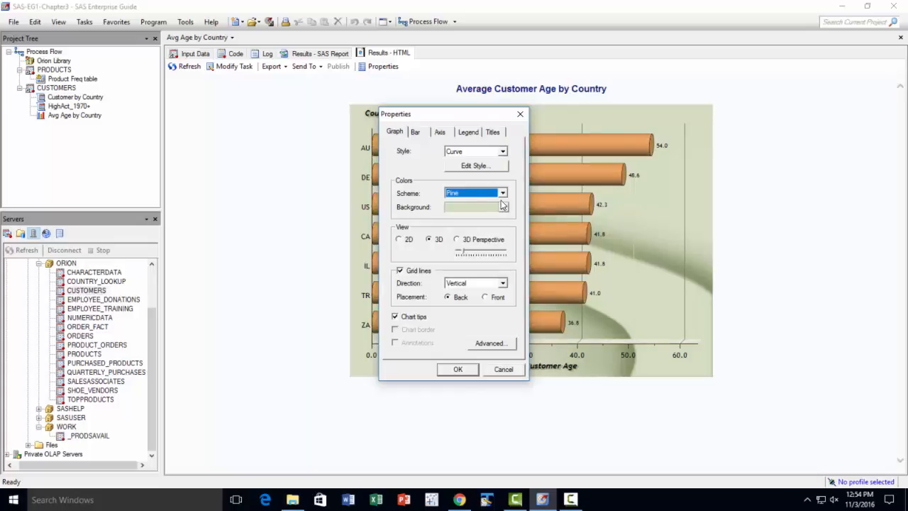
{"action": "left_click", "coordinate": [503, 192]}
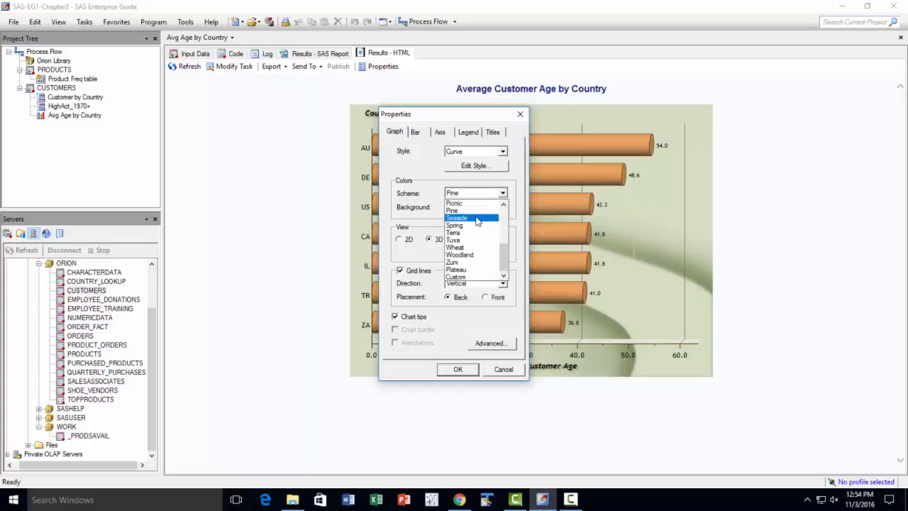
{"action": "left_click", "coordinate": [476, 218]}
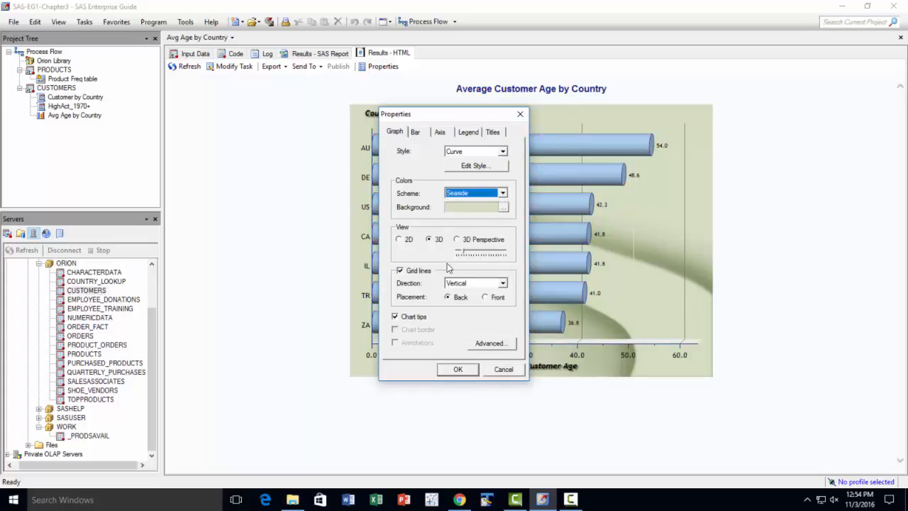
Step: Set the chart view to 3D Perspective and apply the graph properties
{"action": "left_click", "coordinate": [458, 242]}
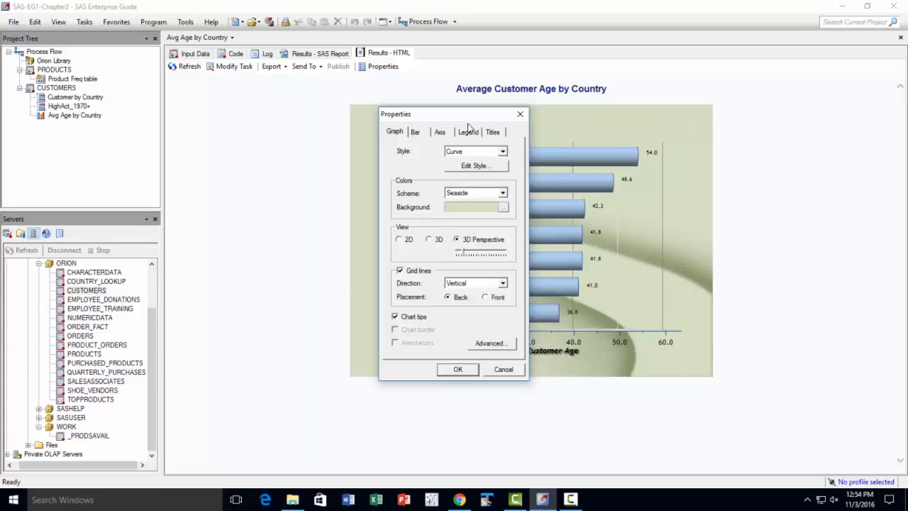
{"action": "left_click_drag", "start_coordinate": [468, 117], "coordinate": [295, 128]}
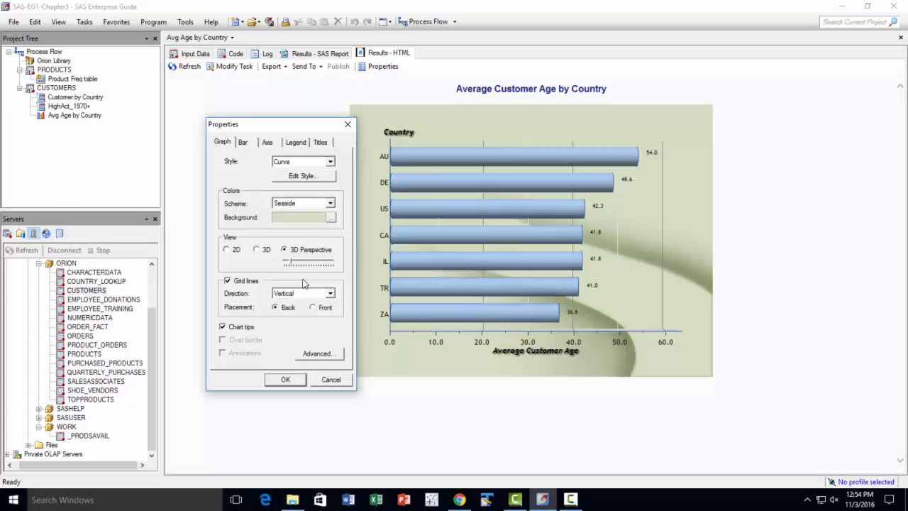
{"action": "left_click", "coordinate": [286, 380]}
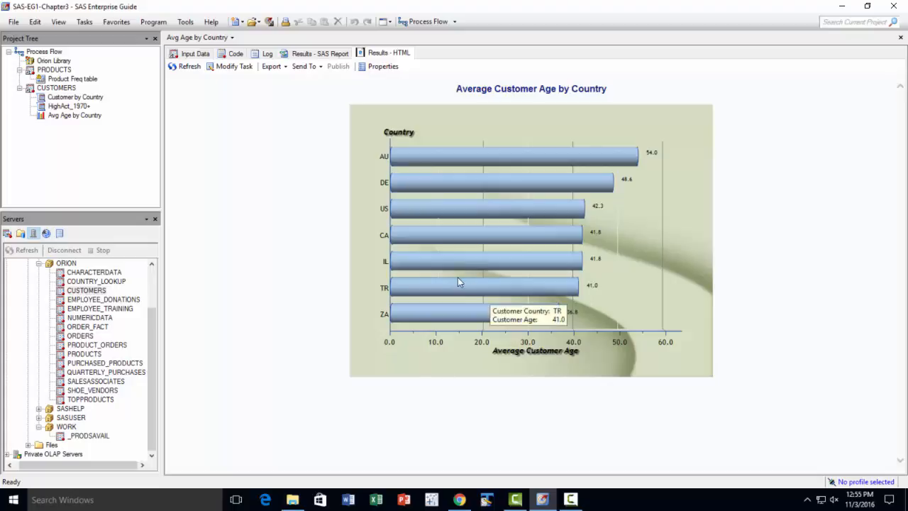
Step: Change the chart type of the HTML chart to a vertical bar chart
{"action": "right_click", "coordinate": [510, 158]}
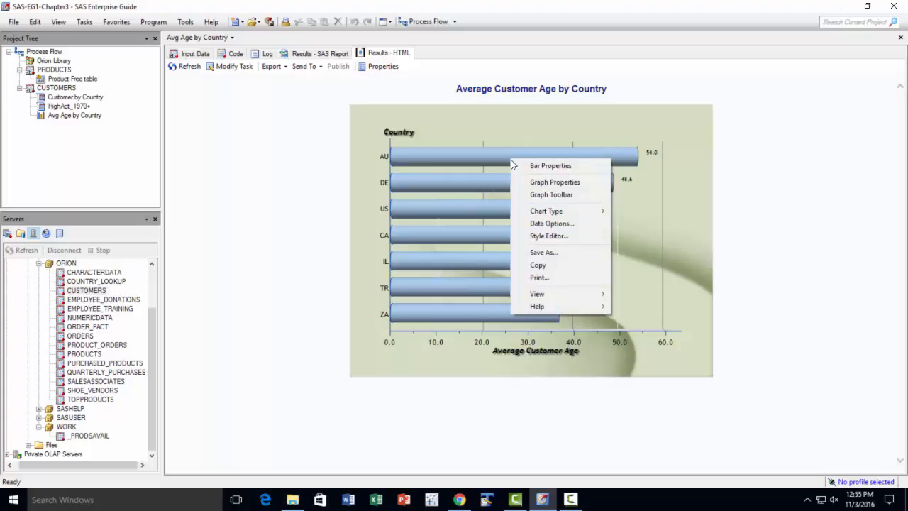
{"action": "mouse_move", "coordinate": [592, 210]}
{"action": "left_click", "coordinate": [645, 211]}
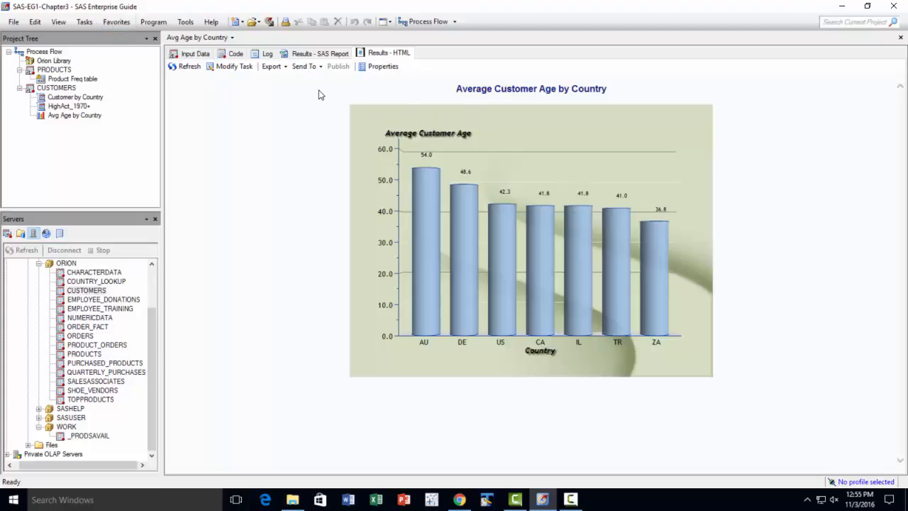
{"action": "left_click", "coordinate": [285, 66]}
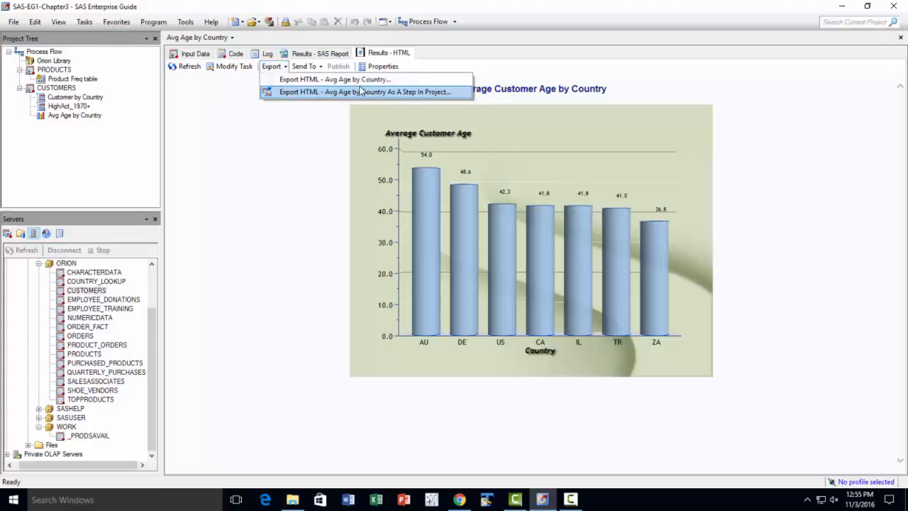
{"action": "left_click", "coordinate": [305, 124]}
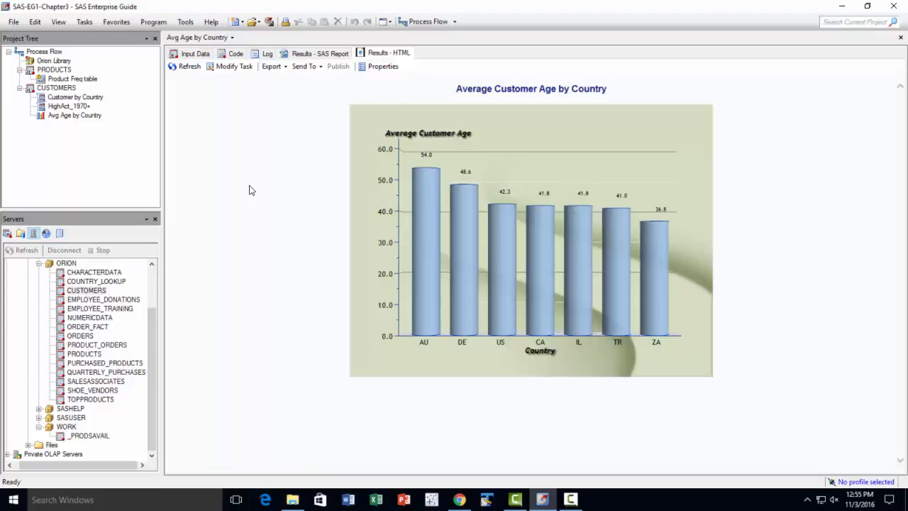
Step: Open the file commands for the SAS-EG1-Chapter3 project
{"action": "left_click", "coordinate": [15, 23]}
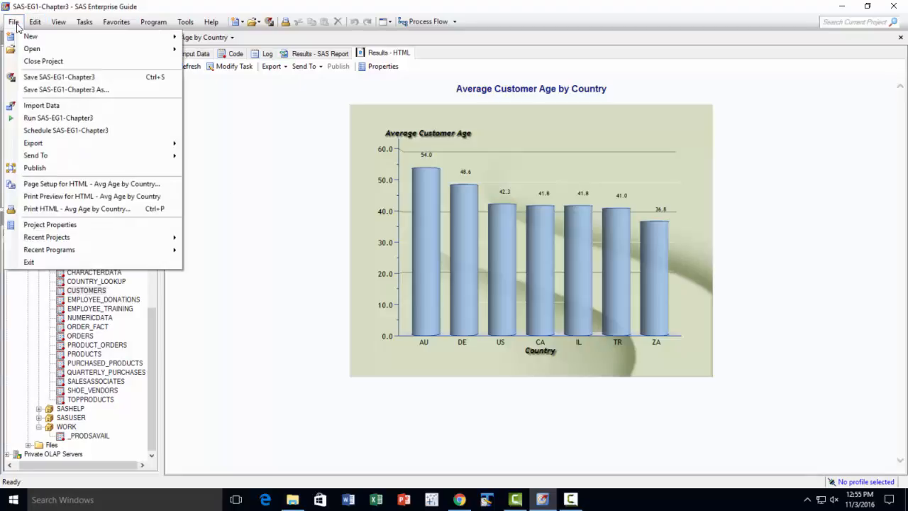